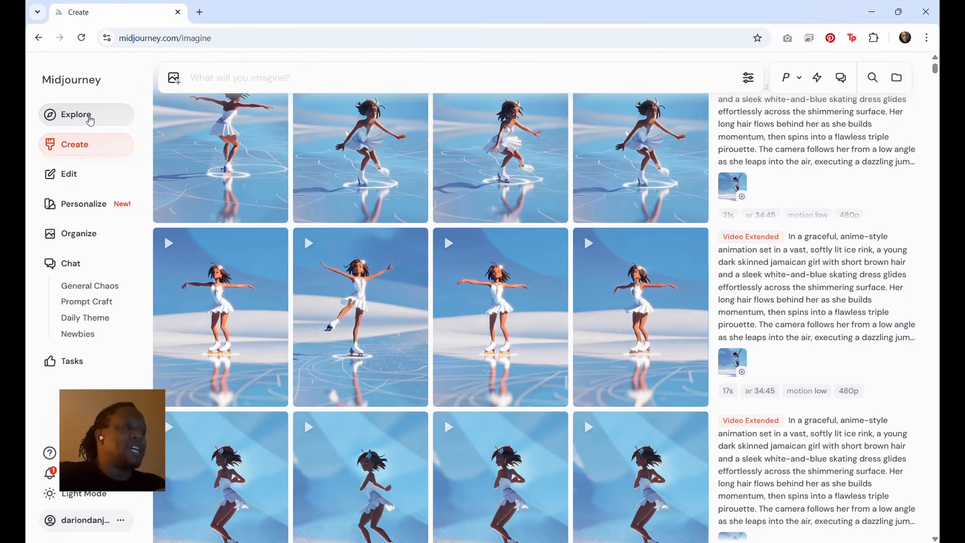
Step: Preview the anthro jackal pop star video in the Explore gallery, closing it again
{"action": "left_click", "coordinate": [90, 119]}
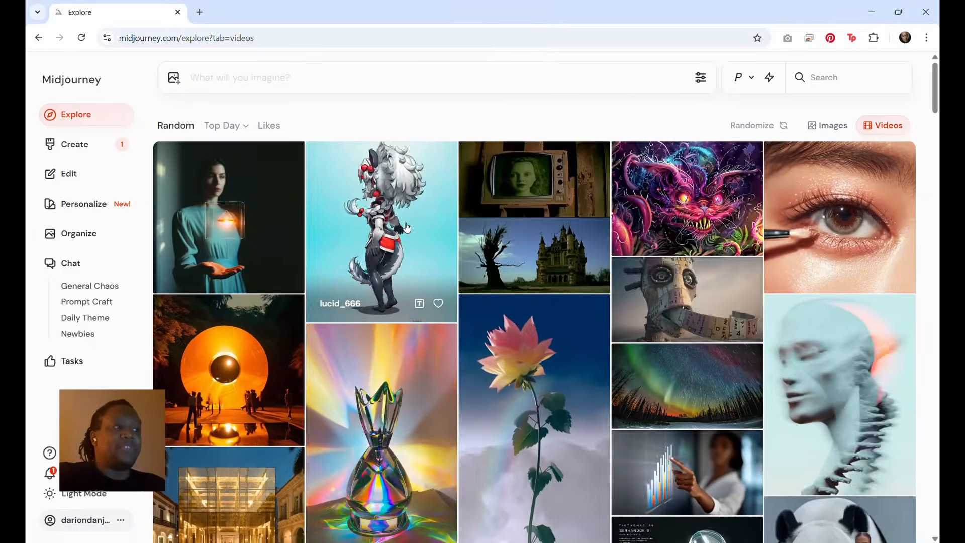
{"action": "left_click", "coordinate": [407, 228]}
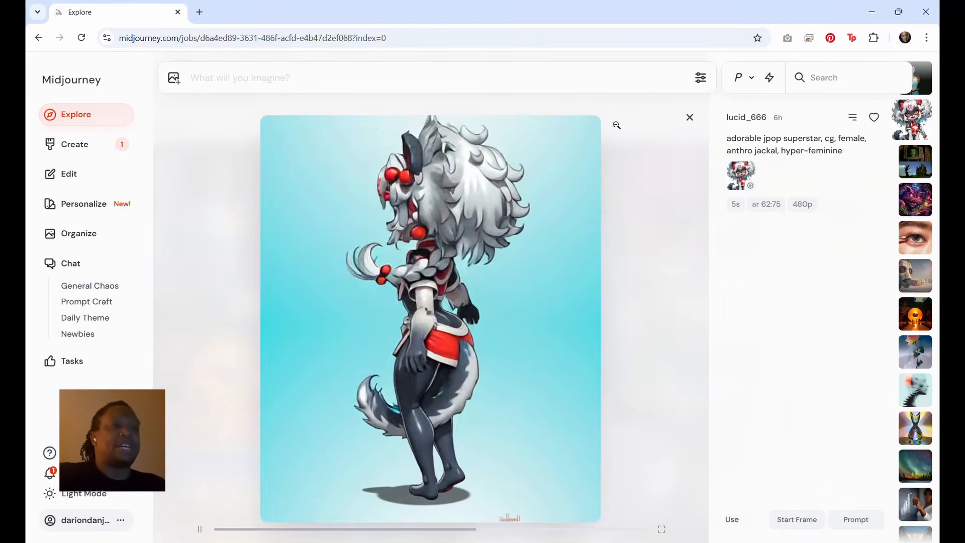
{"action": "left_click", "coordinate": [690, 117]}
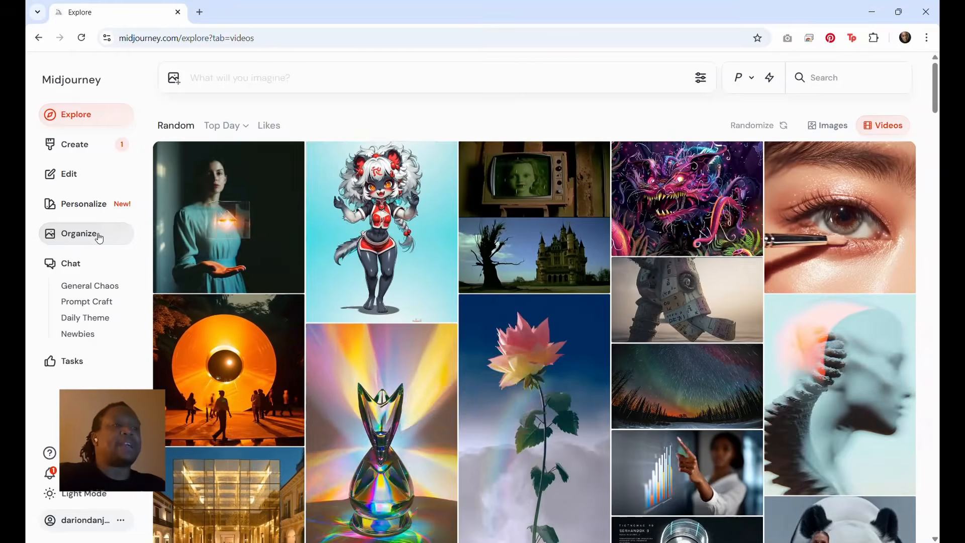
Step: Browse the personal archive in Organize for a previously generated image suitable for animating
{"action": "left_click", "coordinate": [99, 238]}
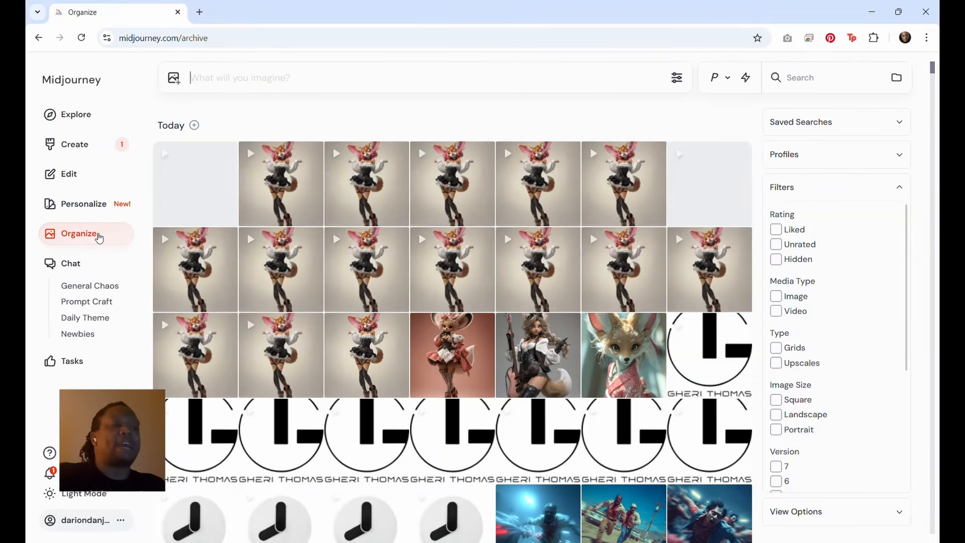
{"action": "scroll", "coordinate": [388, 369], "scroll_direction": "down", "scroll_amount": 8}
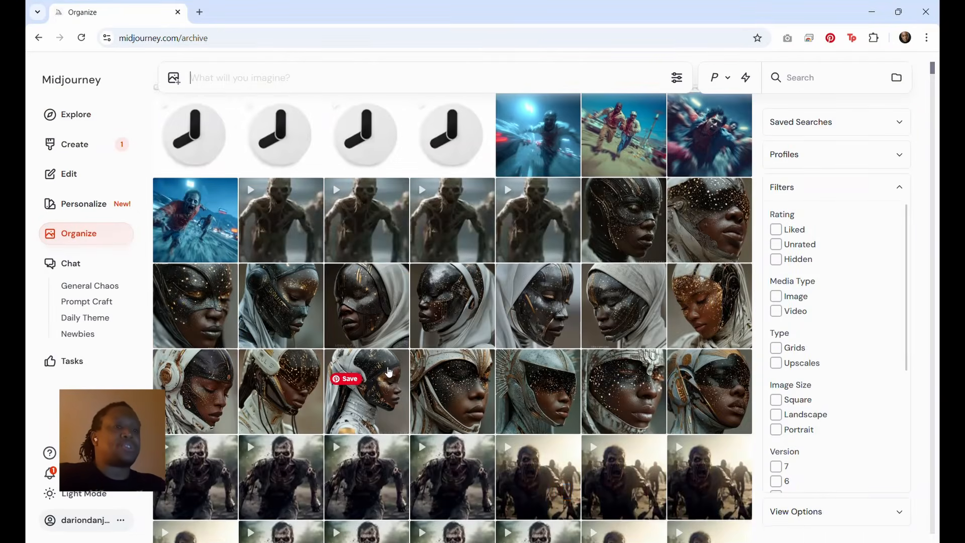
{"action": "scroll", "coordinate": [388, 372], "scroll_direction": "down", "scroll_amount": 20}
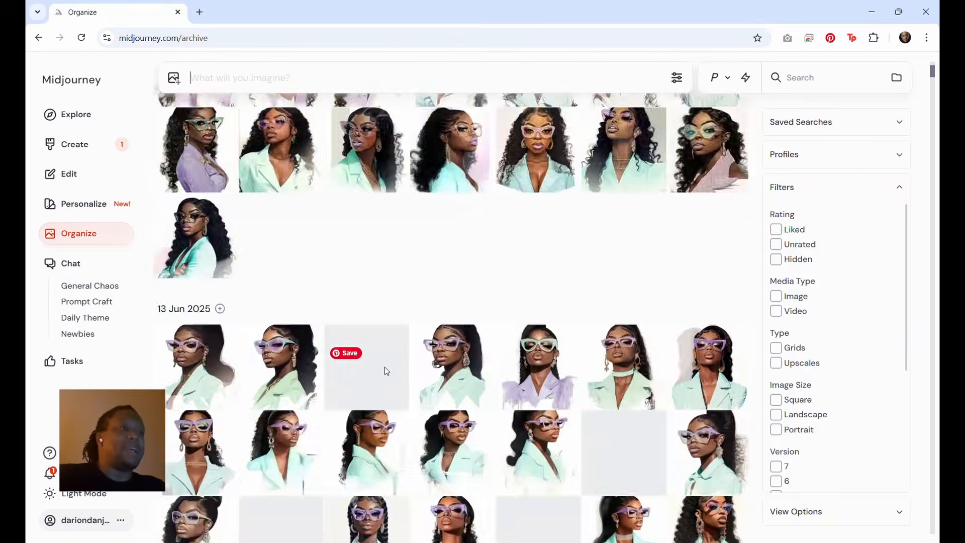
{"action": "scroll", "coordinate": [387, 371], "scroll_direction": "down", "scroll_amount": 20}
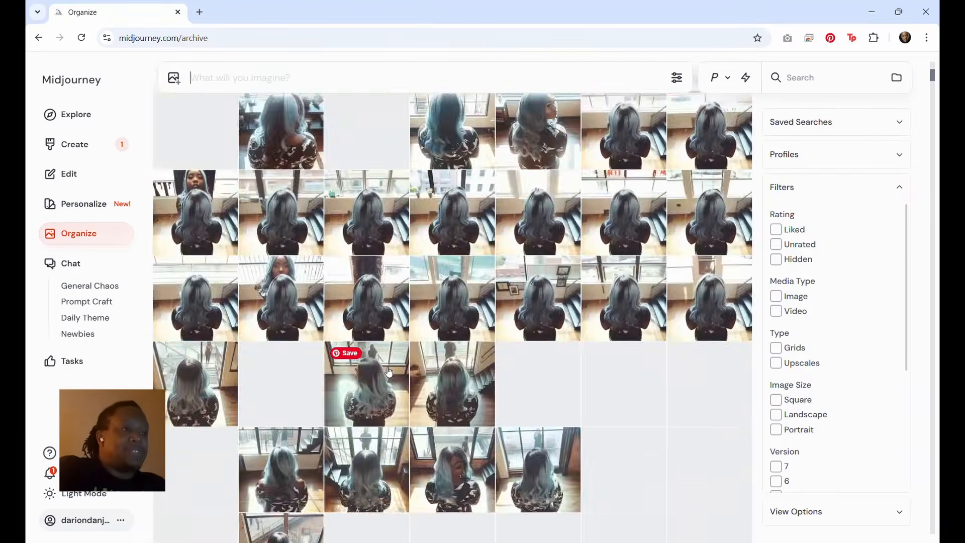
{"action": "scroll", "coordinate": [389, 372], "scroll_direction": "down", "scroll_amount": 20}
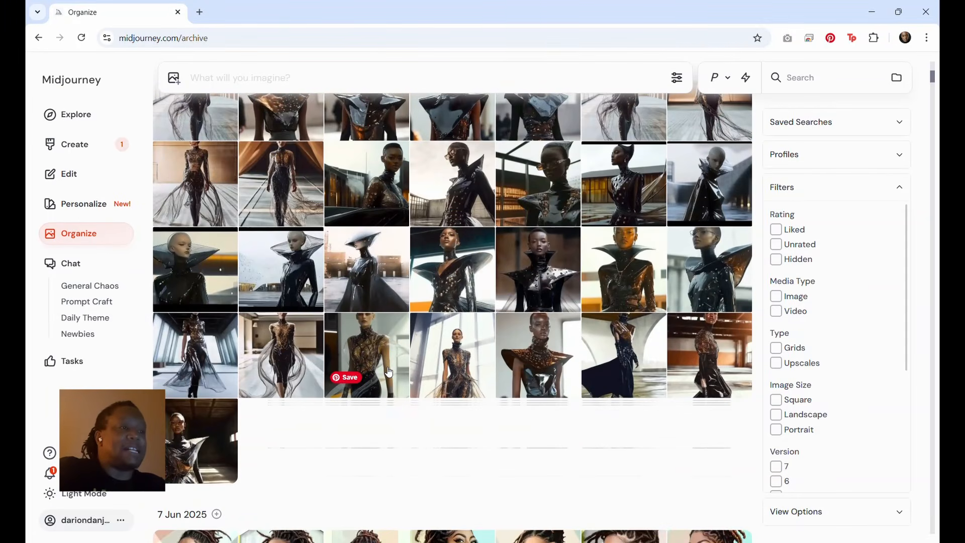
{"action": "scroll", "coordinate": [389, 372], "scroll_direction": "down", "scroll_amount": 20}
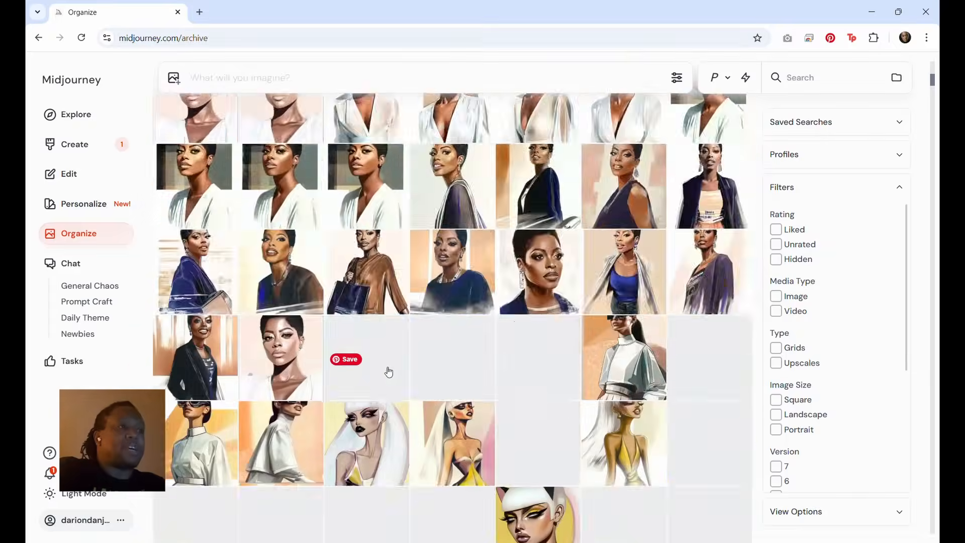
{"action": "scroll", "coordinate": [388, 372], "scroll_direction": "down", "scroll_amount": 20}
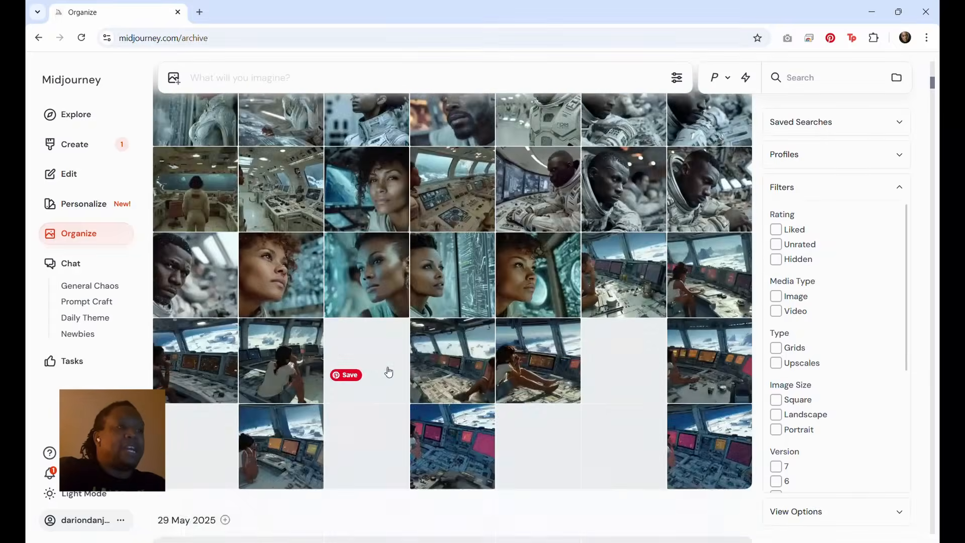
{"action": "scroll", "coordinate": [388, 372], "scroll_direction": "up", "scroll_amount": 10}
{"action": "scroll", "coordinate": [388, 371], "scroll_direction": "down", "scroll_amount": 8}
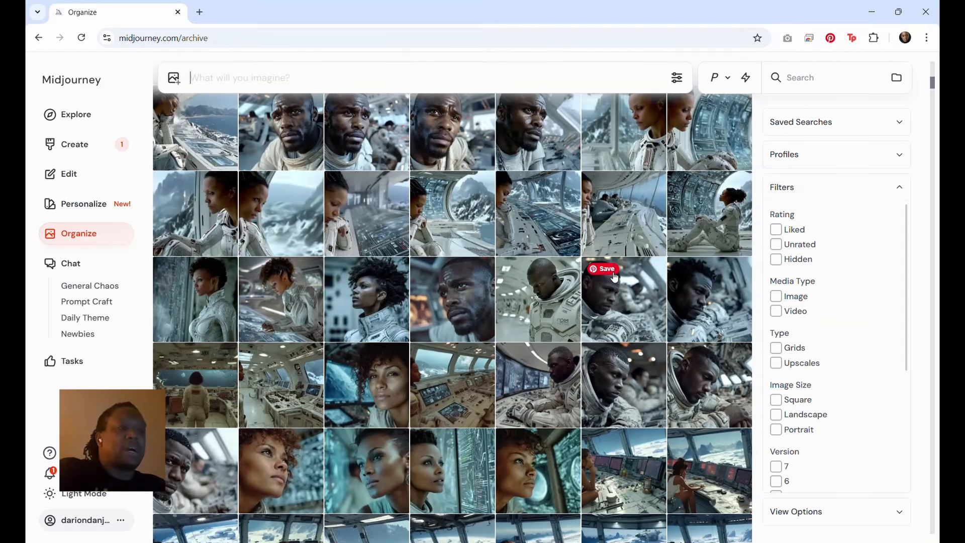
{"action": "scroll", "coordinate": [537, 214], "scroll_direction": "up", "scroll_amount": 1}
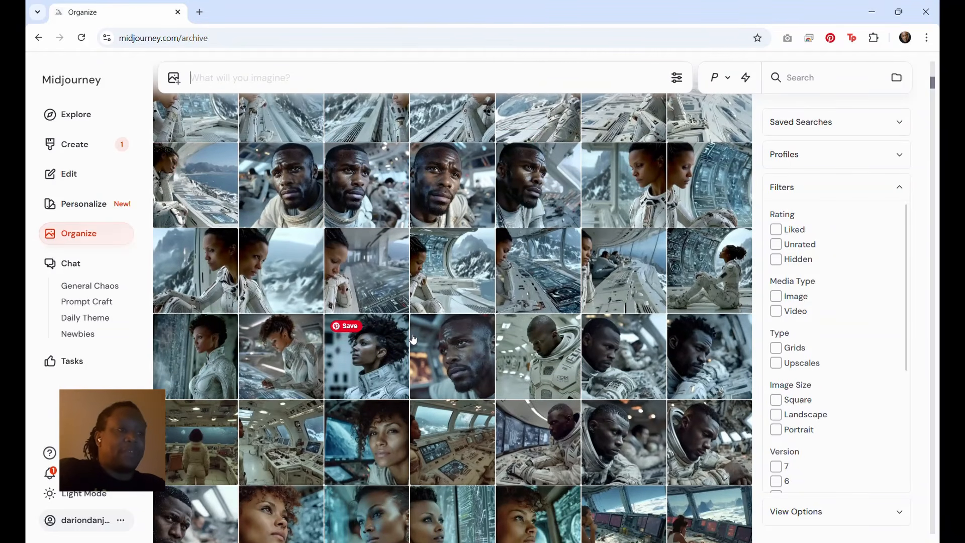
{"action": "scroll", "coordinate": [413, 337], "scroll_direction": "down", "scroll_amount": 1}
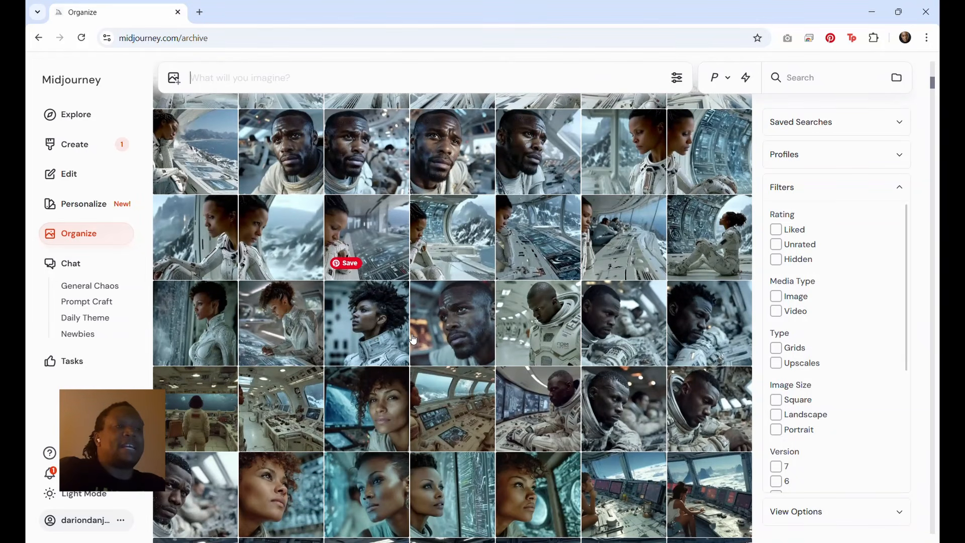
Step: Open the side-profile image of the woman with black curly hair in a white spacesuit and auto-animate it with High Motion and Low Motion
{"action": "left_click", "coordinate": [382, 332]}
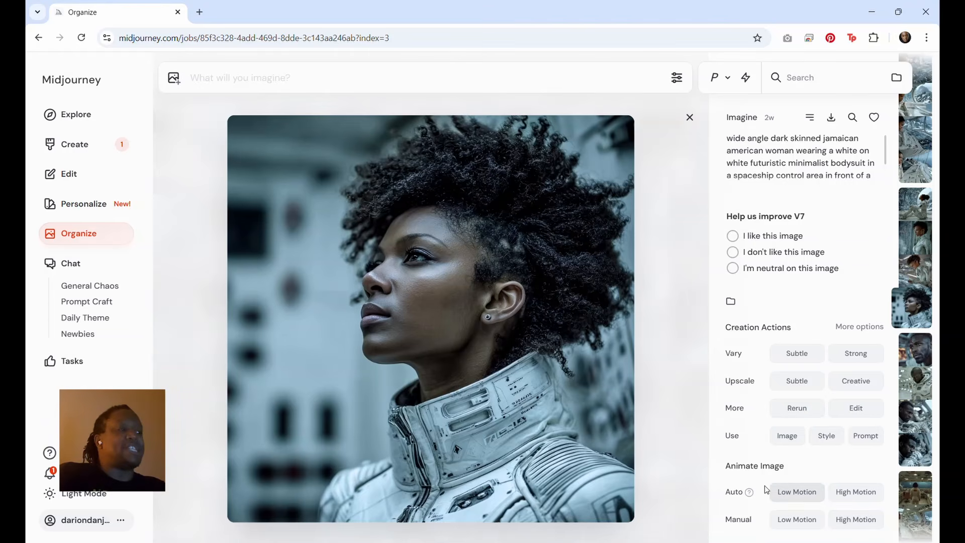
{"action": "left_click", "coordinate": [856, 492]}
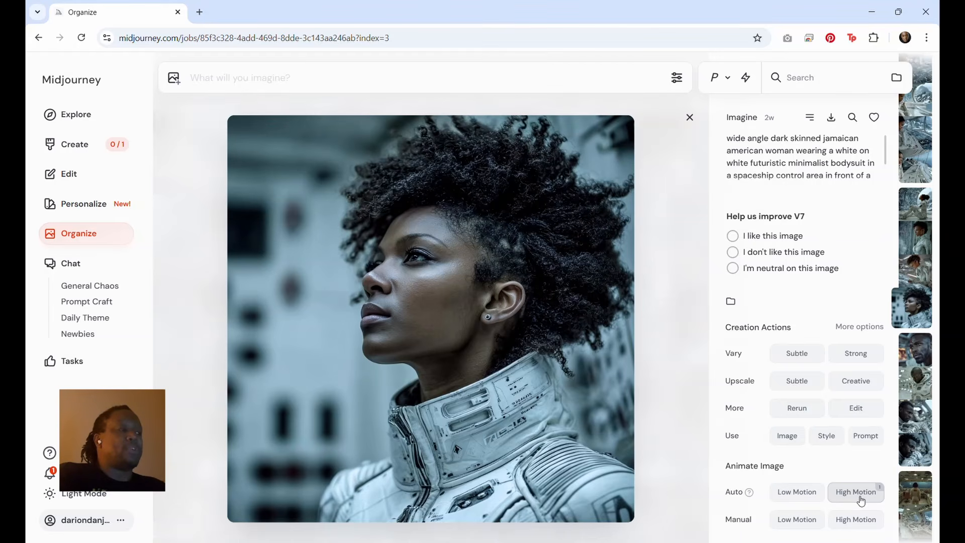
{"action": "left_click", "coordinate": [807, 492]}
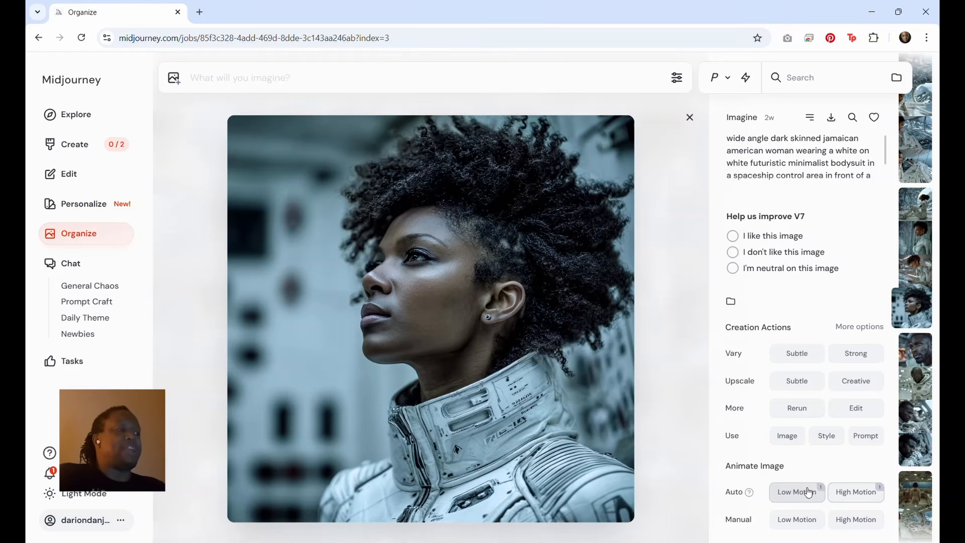
Step: Start a manual High Motion animation of the image and append ", she looks around behind her searching for something" to its prompt
{"action": "left_click", "coordinate": [862, 527]}
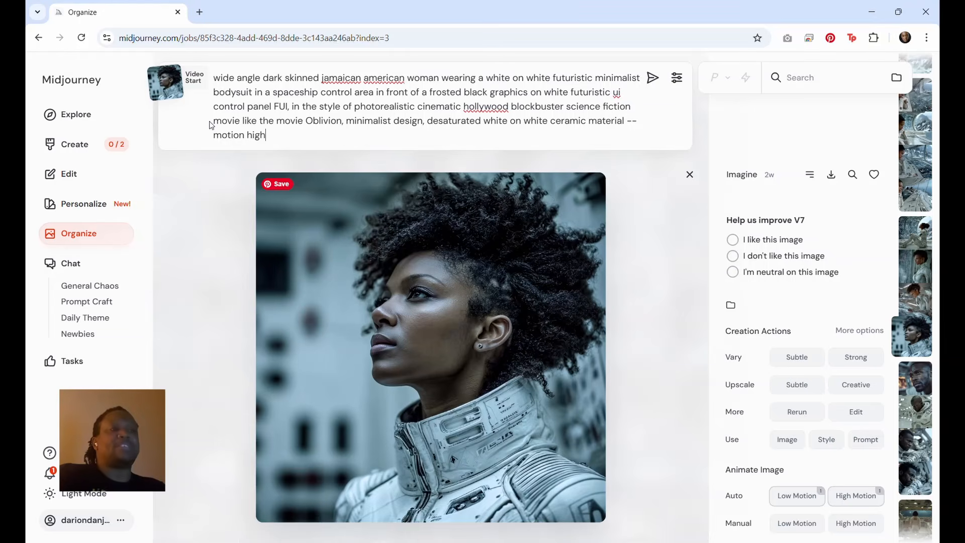
{"action": "mouse_move", "coordinate": [176, 97]}
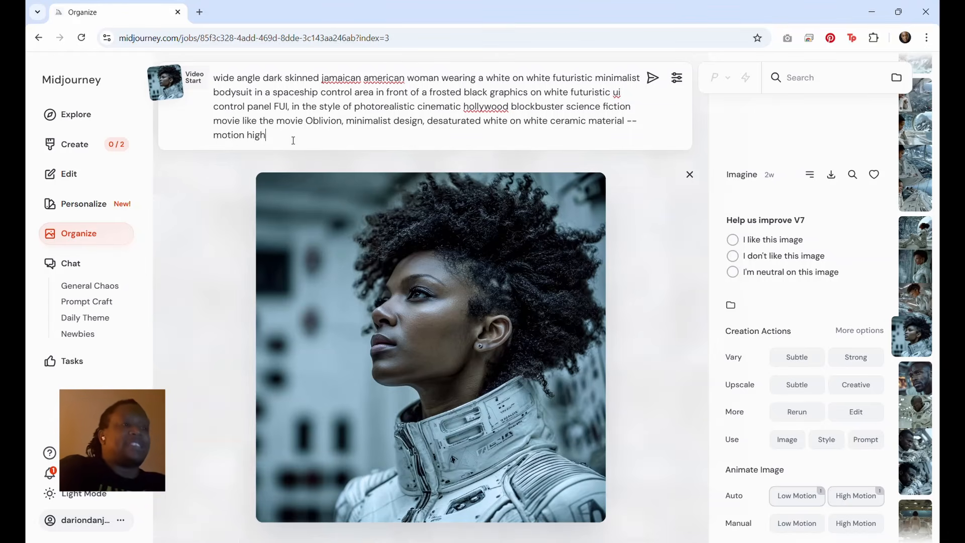
{"action": "type", "text": ","}
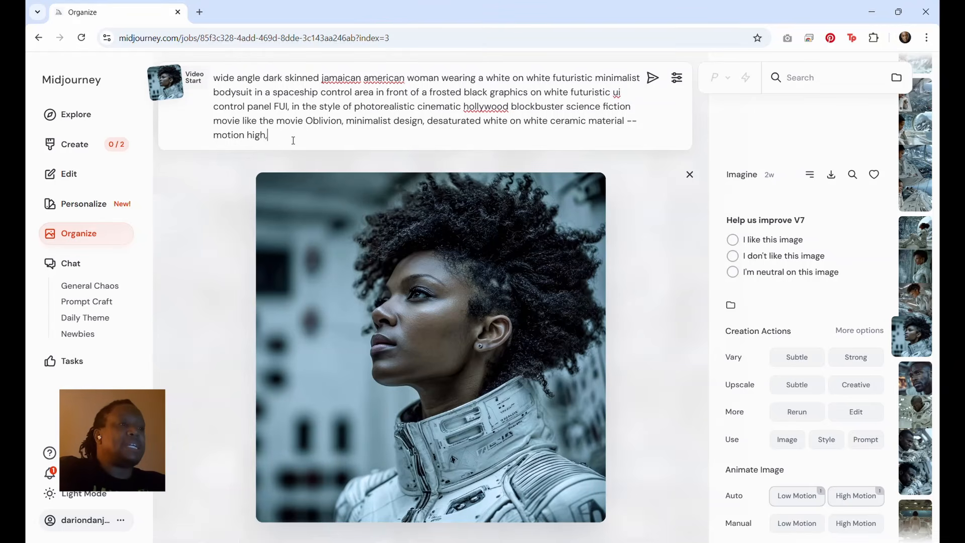
{"action": "type", "text": "she looks"}
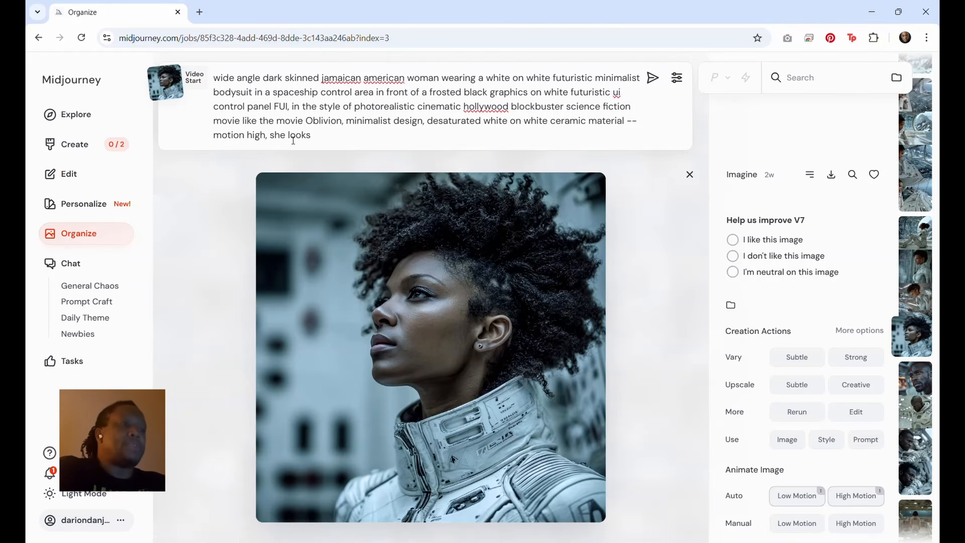
{"action": "type", "text": " around"}
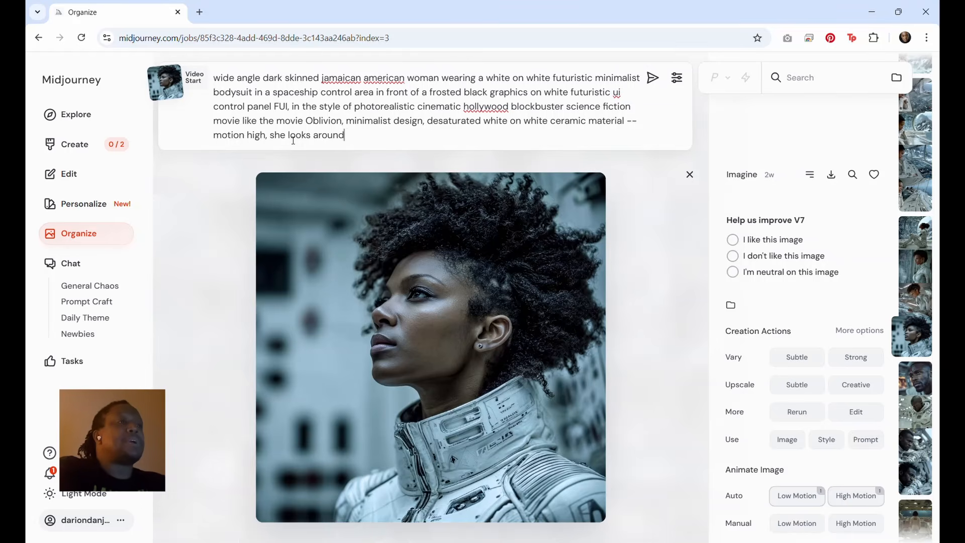
{"action": "type", "text": " behind here"}
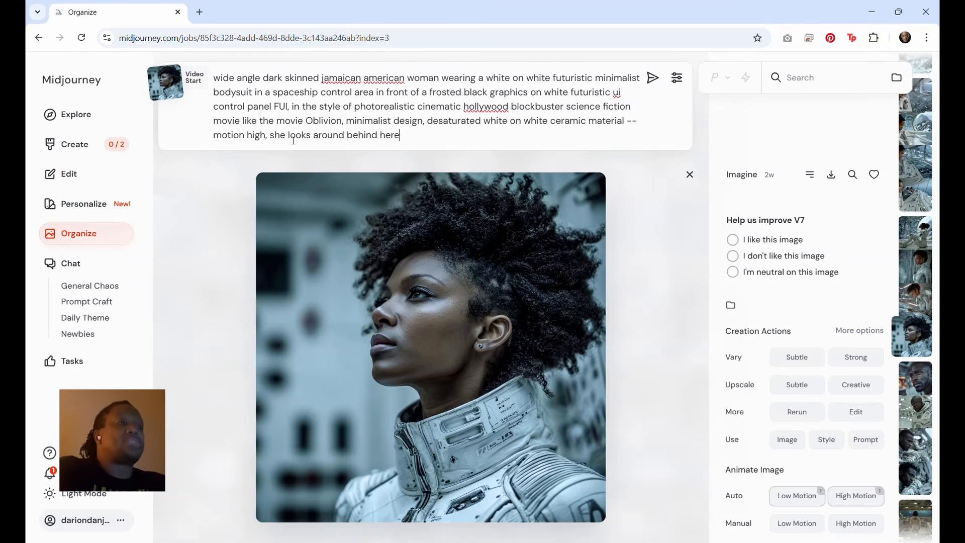
{"action": "key", "text": "BackSpace"}
{"action": "type", "text": "searchin"}
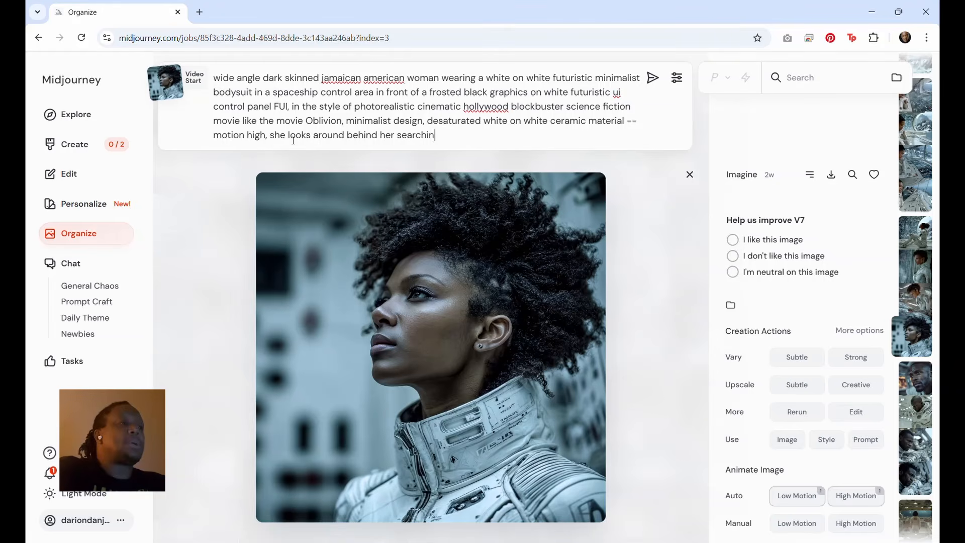
{"action": "type", "text": "g fo"}
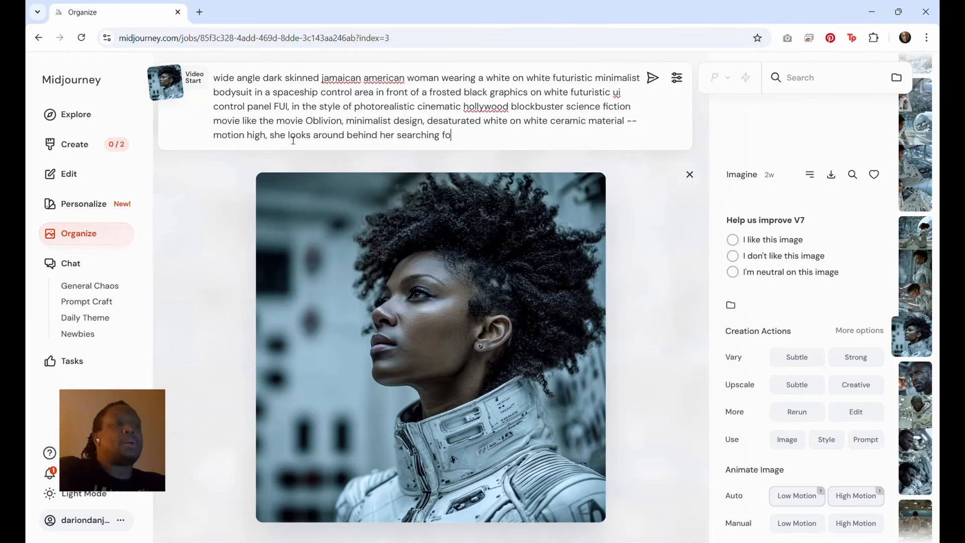
{"action": "type", "text": "r s"}
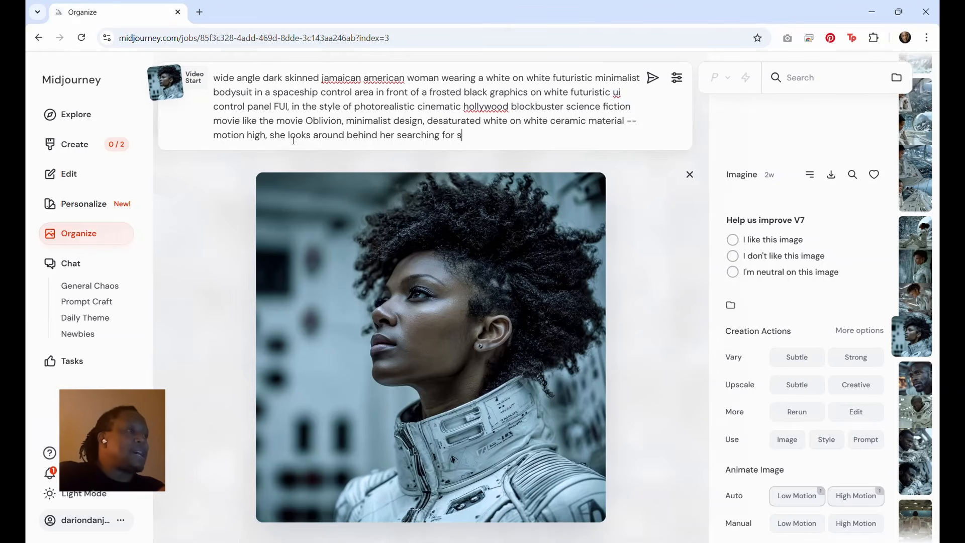
{"action": "type", "text": "omething"}
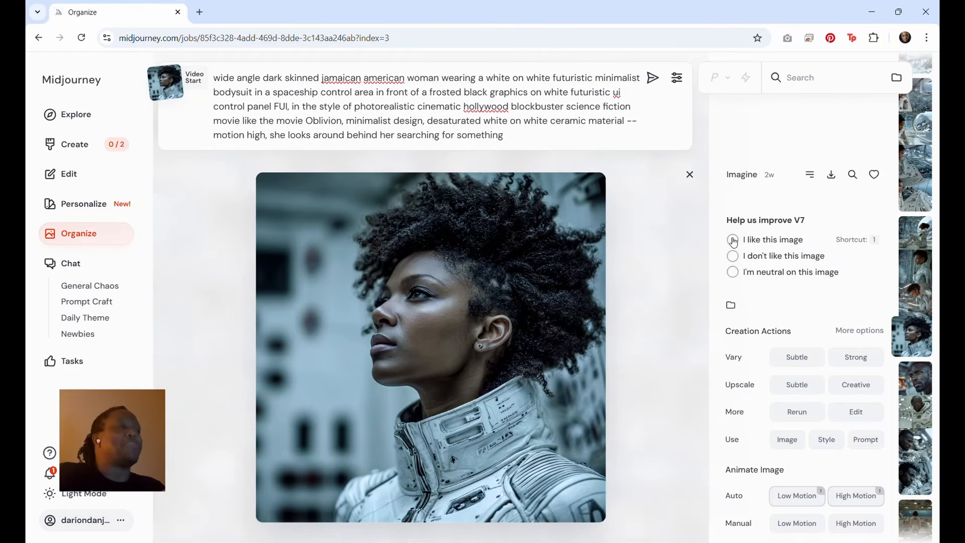
Step: Try to rate the image as liked and submit the manual animation prompt
{"action": "left_click", "coordinate": [733, 240]}
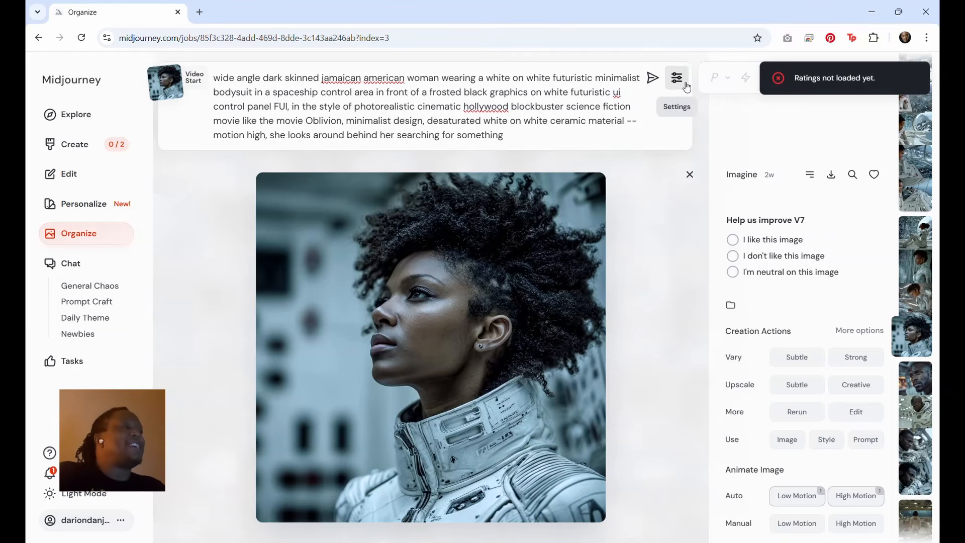
{"action": "left_click", "coordinate": [655, 81]}
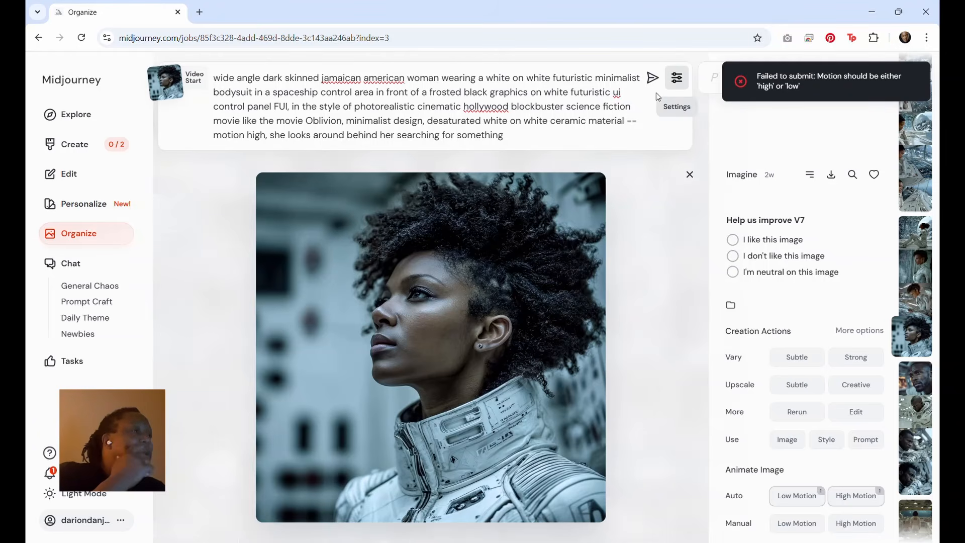
{"action": "left_click", "coordinate": [651, 80]}
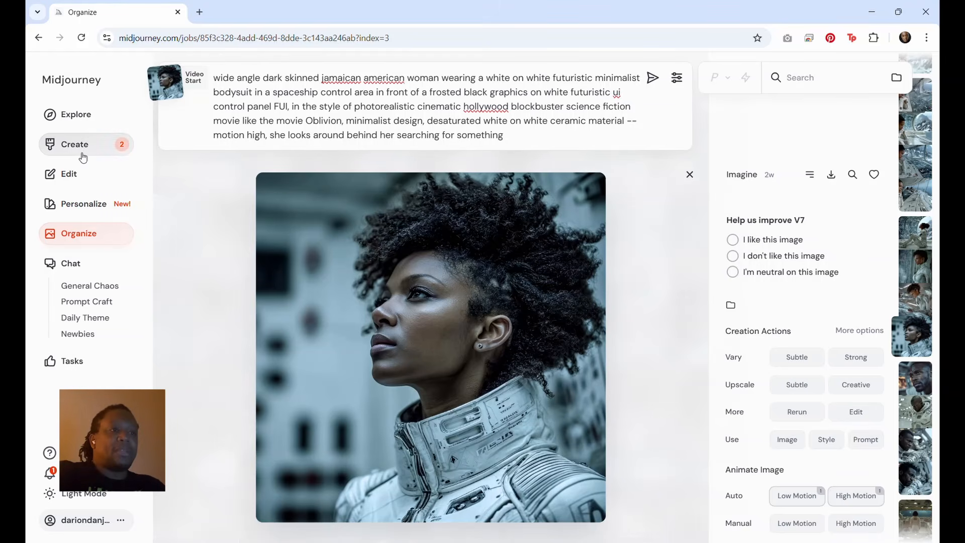
Step: On the Create page, auto-extend the fourth video in today's second row, showing the woman in front of round control-panel displays
{"action": "left_click", "coordinate": [81, 156]}
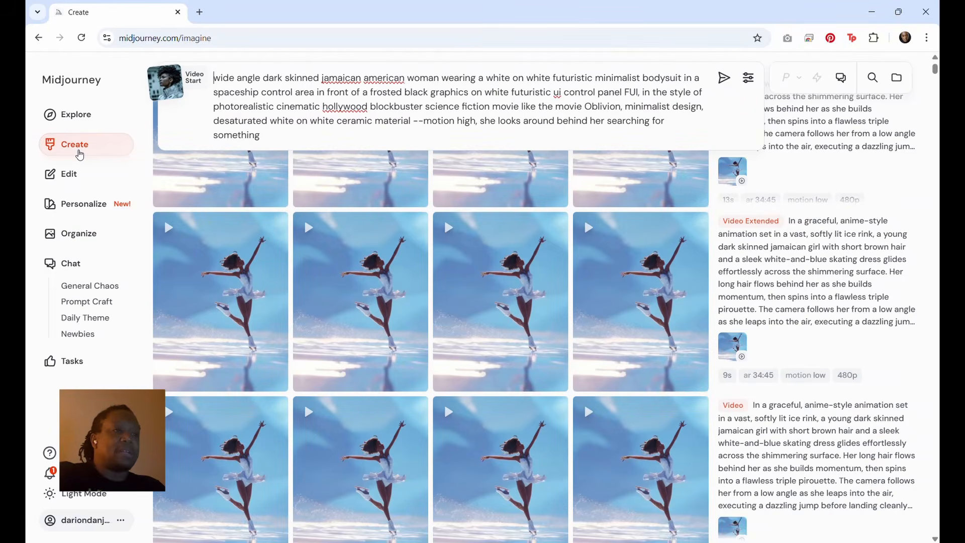
{"action": "scroll", "coordinate": [287, 329], "scroll_direction": "down", "scroll_amount": 10}
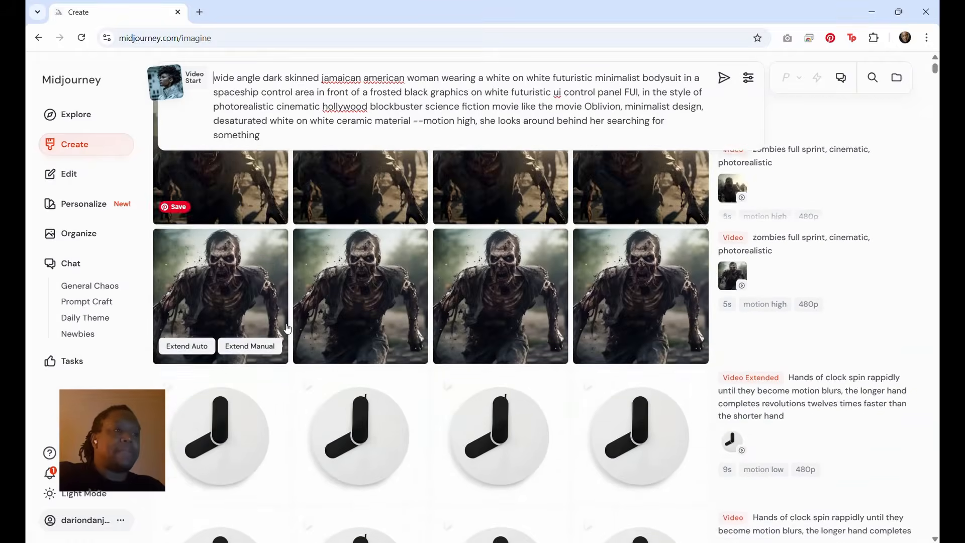
{"action": "scroll", "coordinate": [287, 329], "scroll_direction": "up", "scroll_amount": 15}
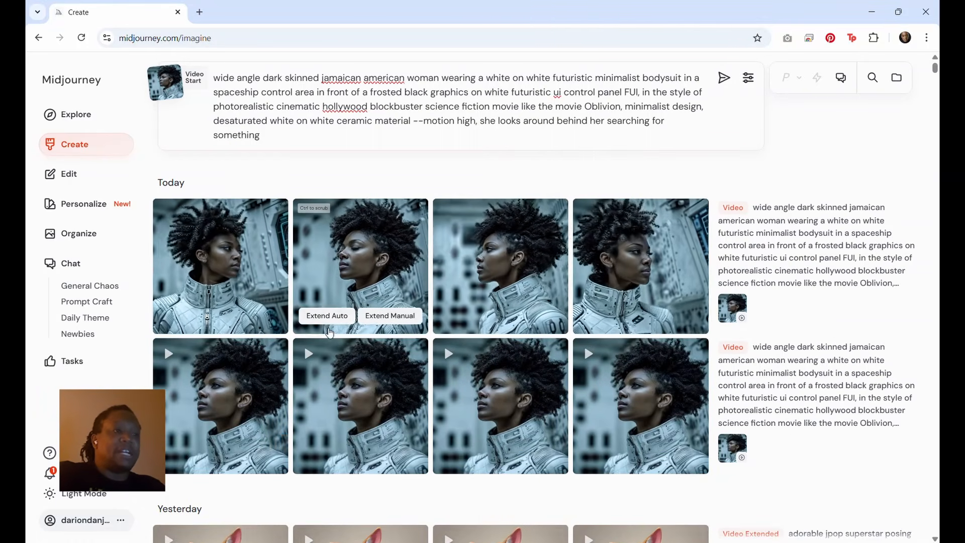
{"action": "scroll", "coordinate": [344, 308], "scroll_direction": "down", "scroll_amount": 1}
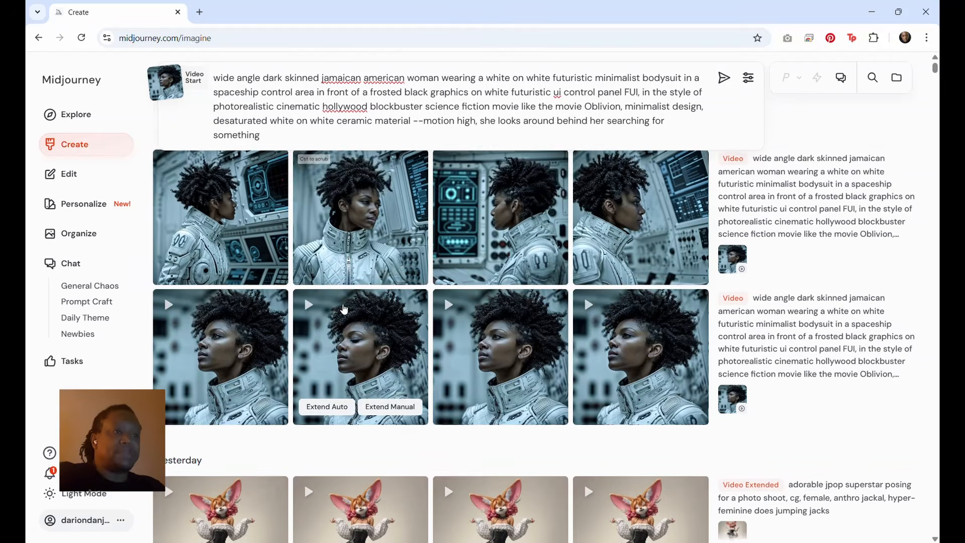
{"action": "scroll", "coordinate": [344, 309], "scroll_direction": "up", "scroll_amount": 1}
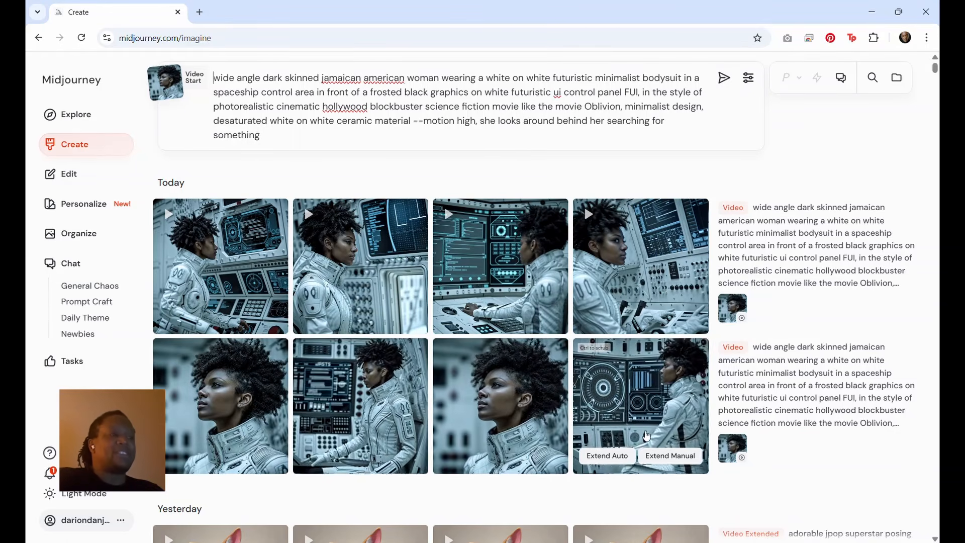
{"action": "left_click", "coordinate": [618, 456]}
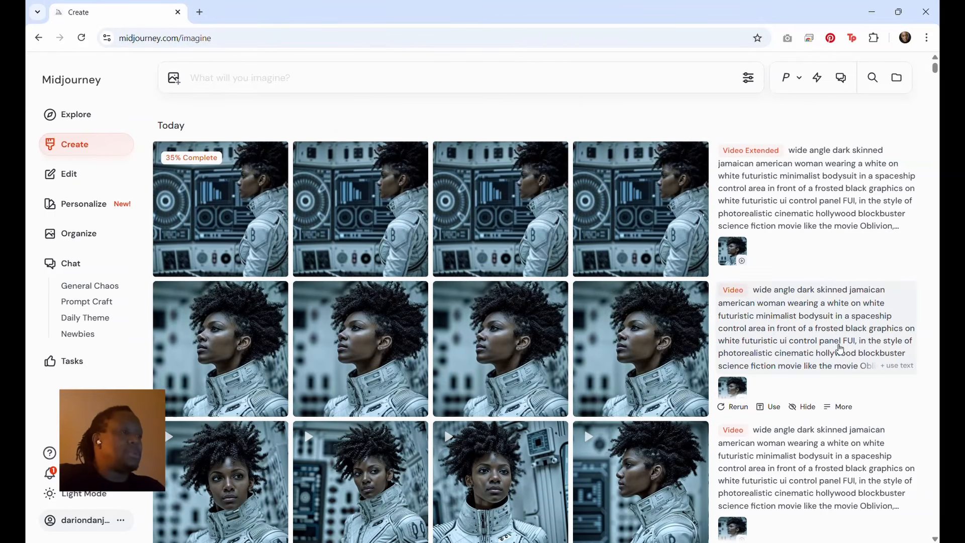
Step: Manually extend the second video in today's second row, appending ", she starts banging the FUI manically" to its prompt, and submit it
{"action": "scroll", "coordinate": [840, 347], "scroll_direction": "down", "scroll_amount": 1}
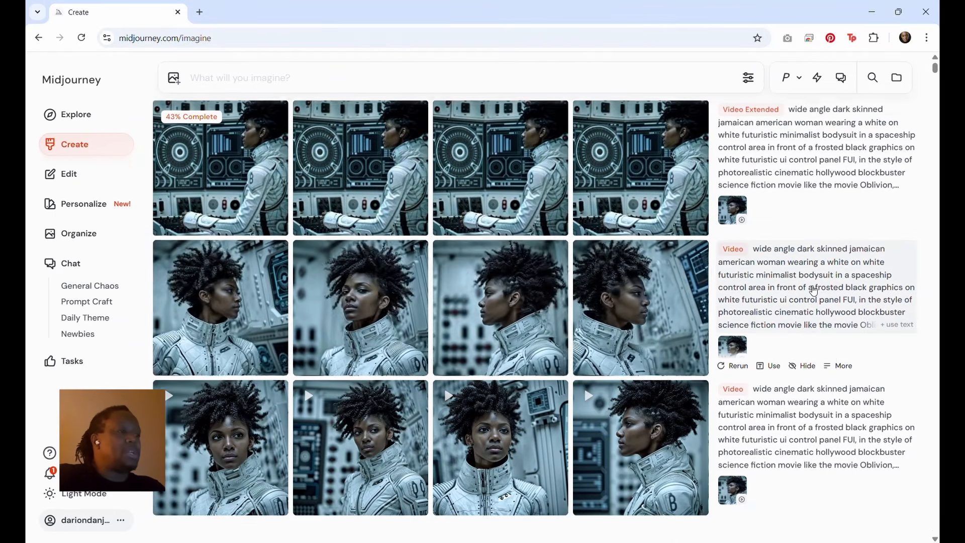
{"action": "scroll", "coordinate": [754, 322], "scroll_direction": "up", "scroll_amount": 1}
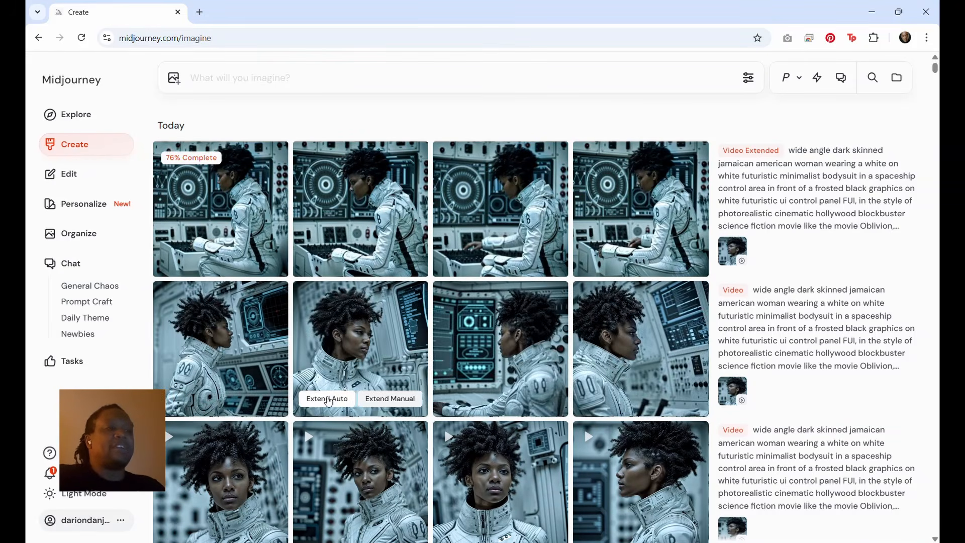
{"action": "left_click", "coordinate": [389, 399]}
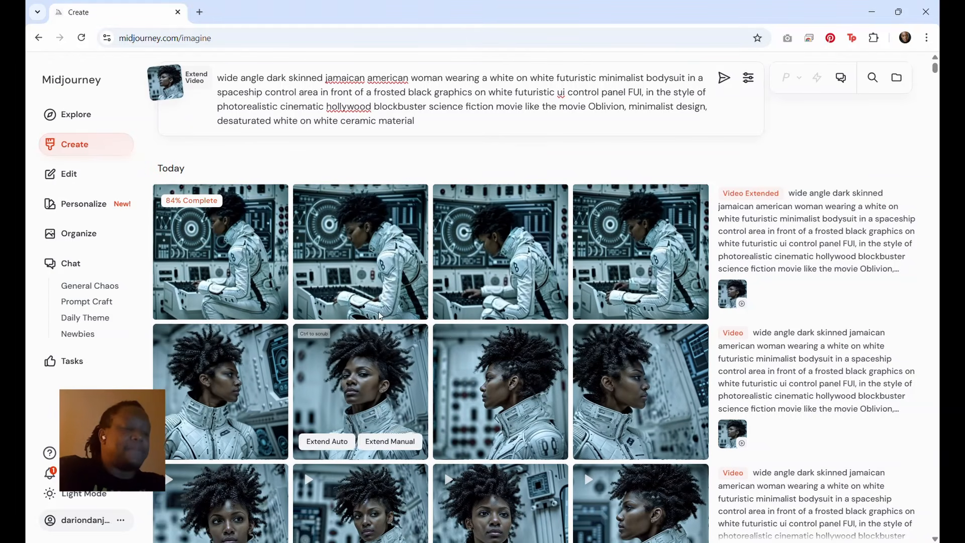
{"action": "type", "text": ", "}
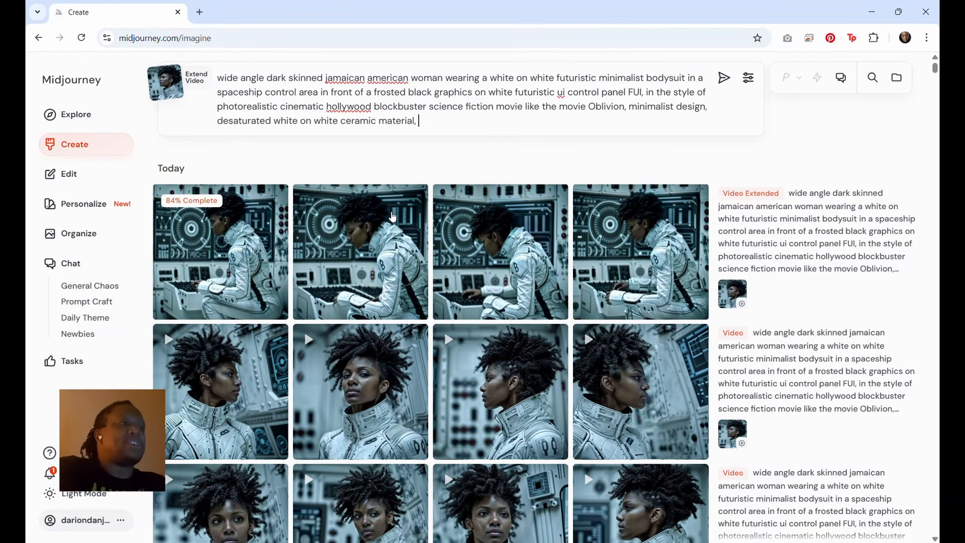
{"action": "type", "text": "she st"}
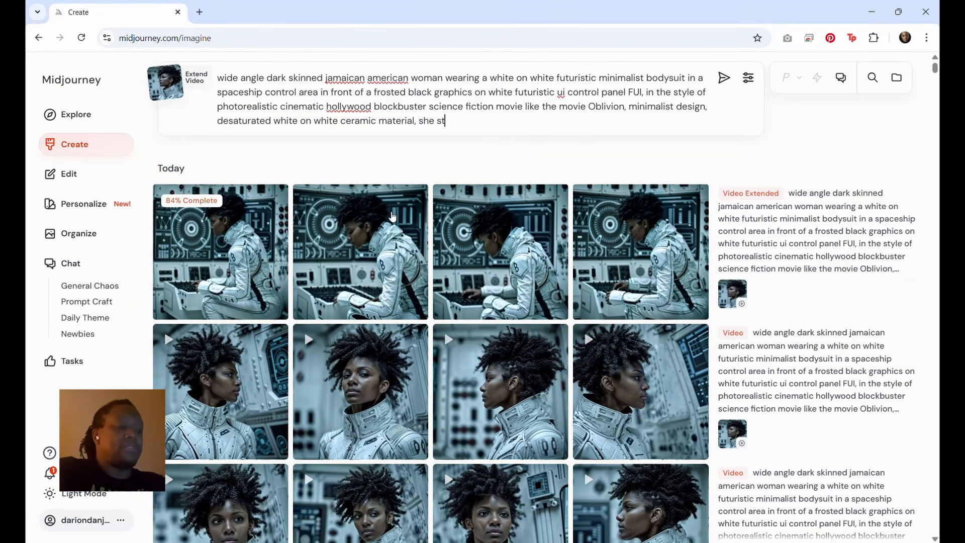
{"action": "type", "text": "arts"}
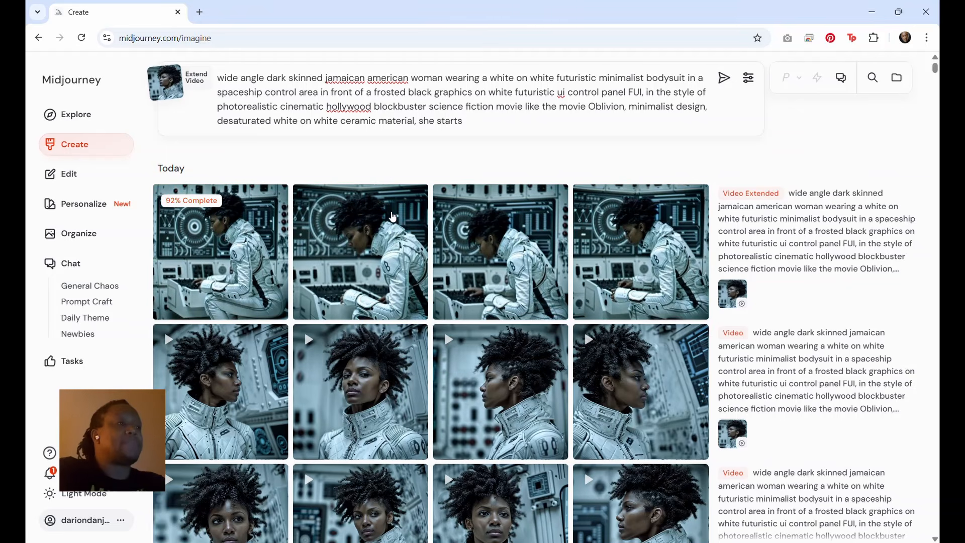
{"action": "type", "text": " banging"}
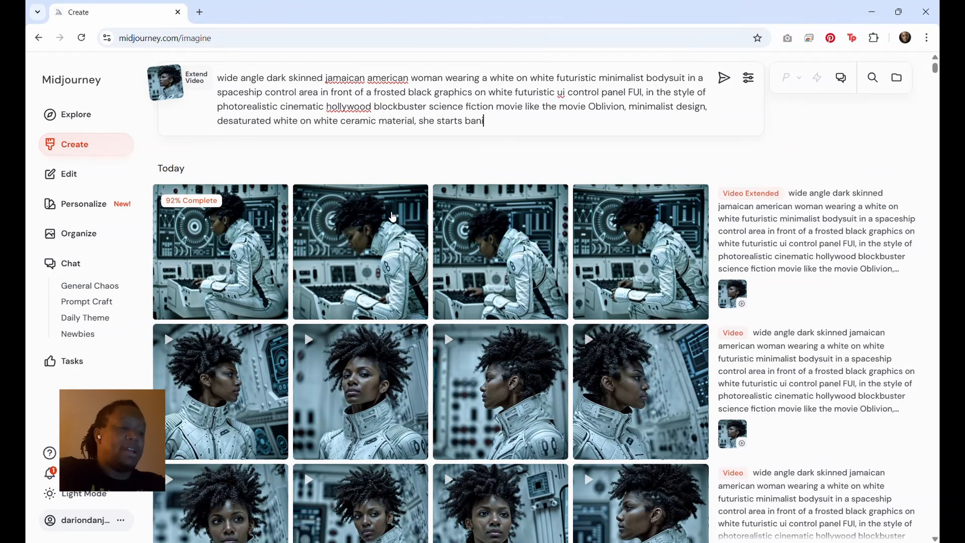
{"action": "type", "text": " the"}
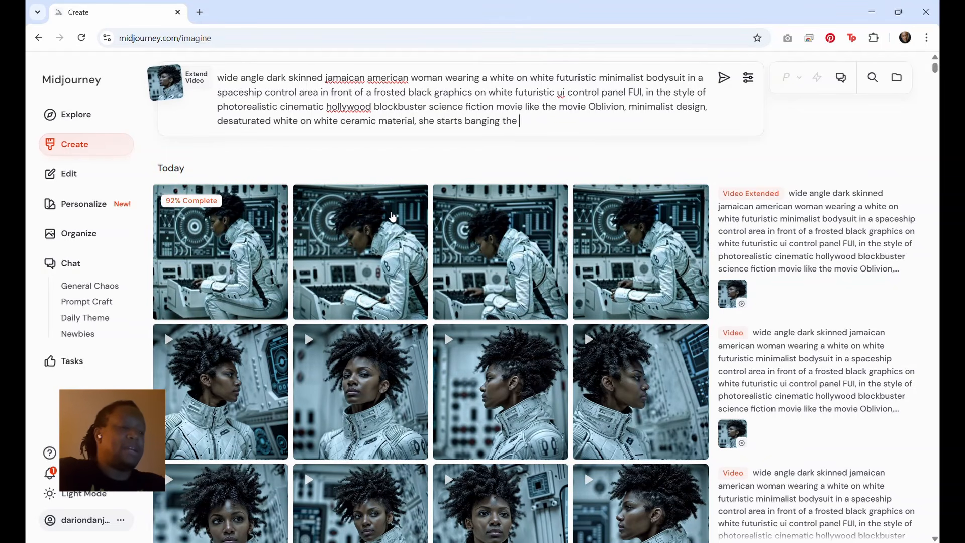
{"action": "type", "text": " FUI"}
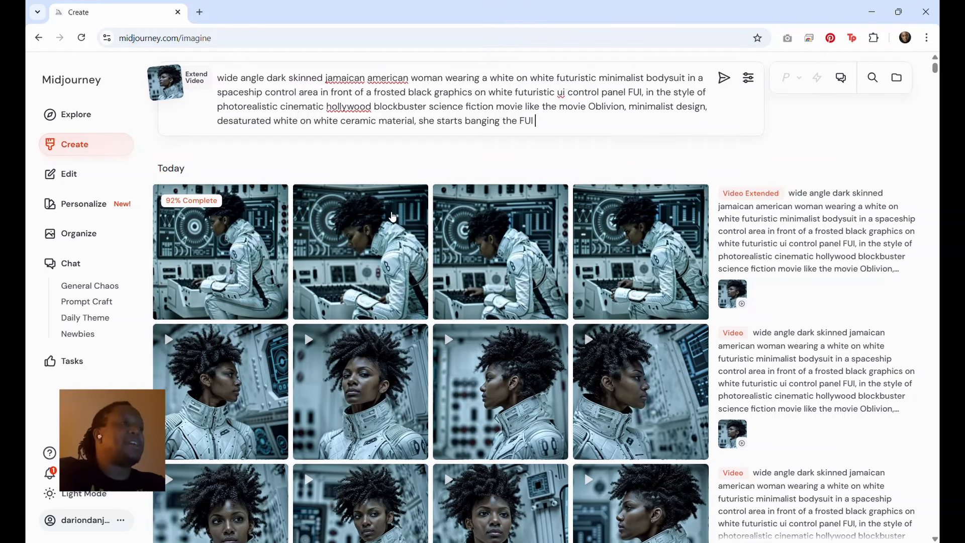
{"action": "type", "text": " manica"}
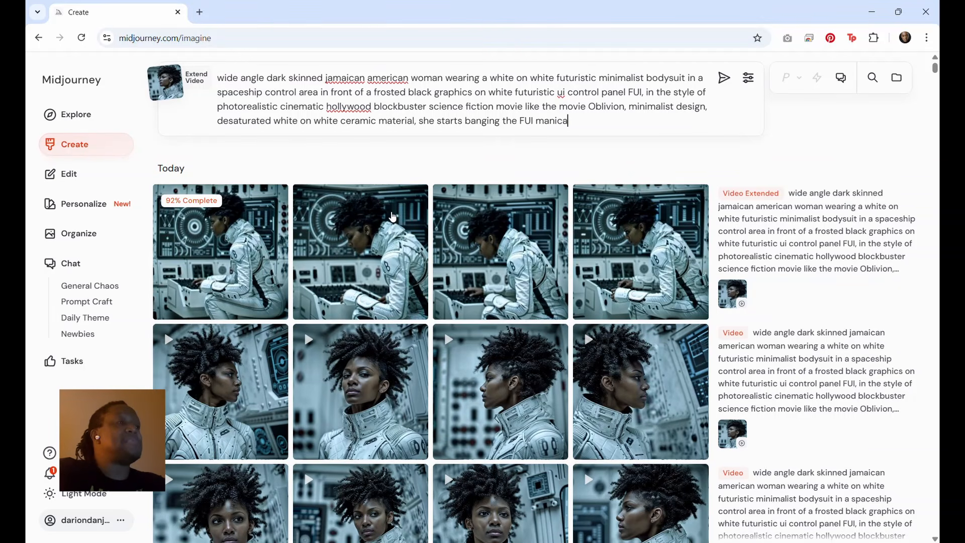
{"action": "type", "text": "lly"}
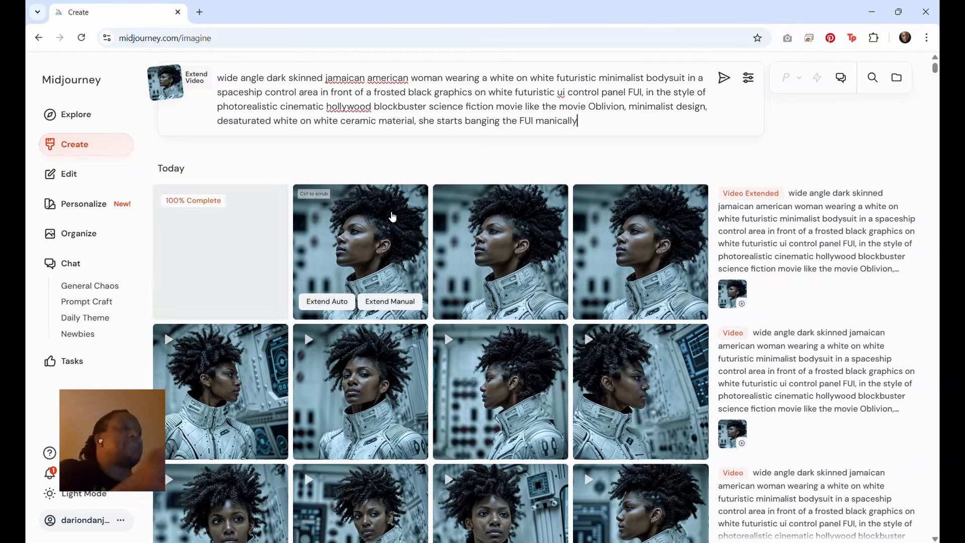
{"action": "left_click", "coordinate": [724, 79]}
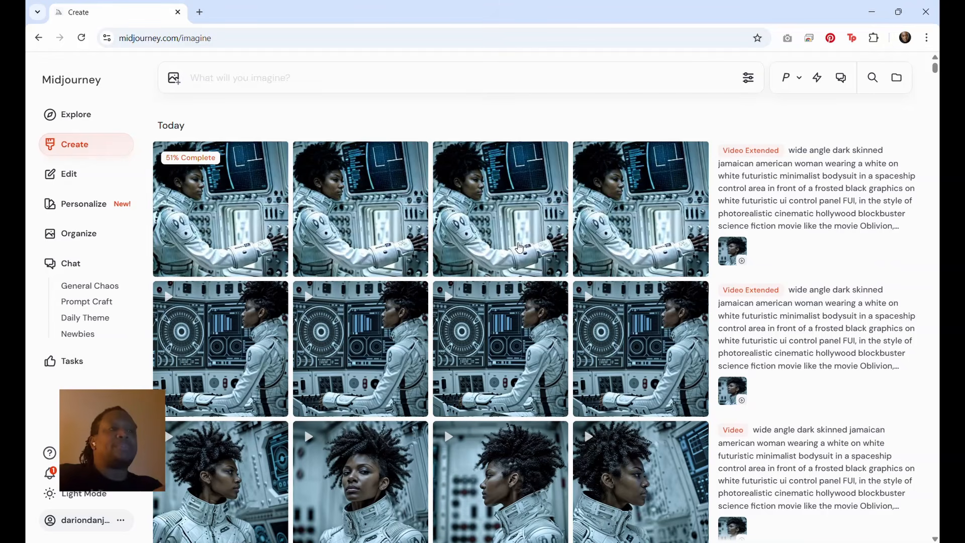
Step: Reuse the newest extended video's prompt, change its aspect ratio parameter to --ar 12:5, and submit the extension
{"action": "mouse_move", "coordinate": [604, 330]}
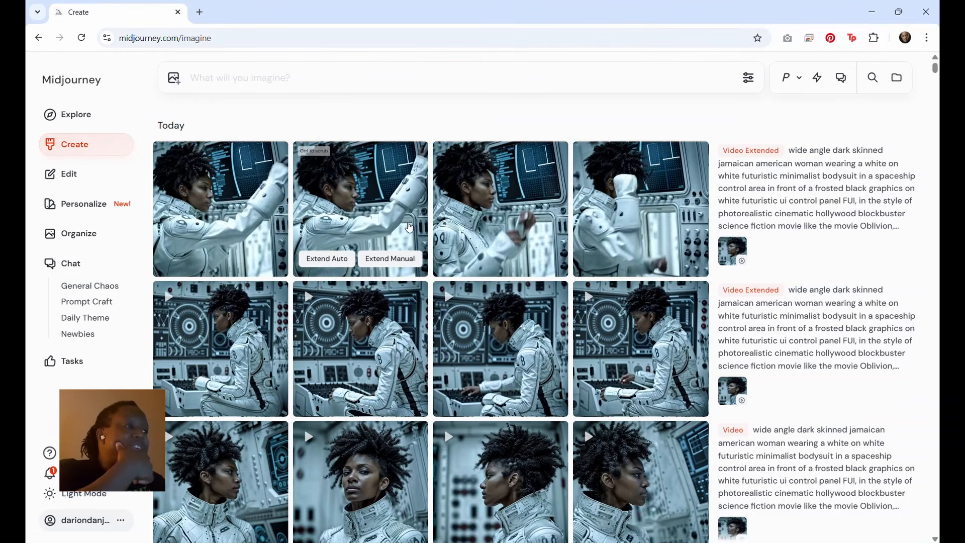
{"action": "mouse_move", "coordinate": [777, 201]}
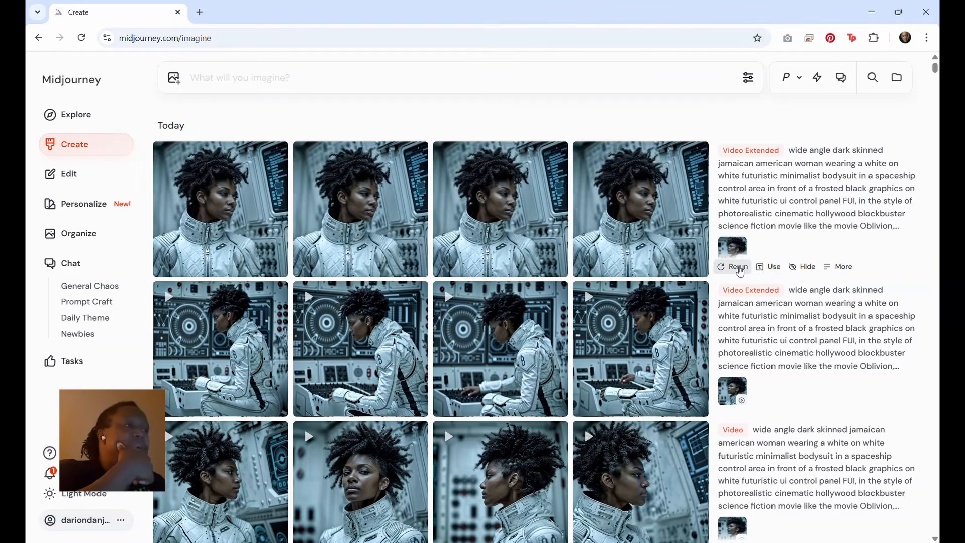
{"action": "left_click", "coordinate": [761, 268]}
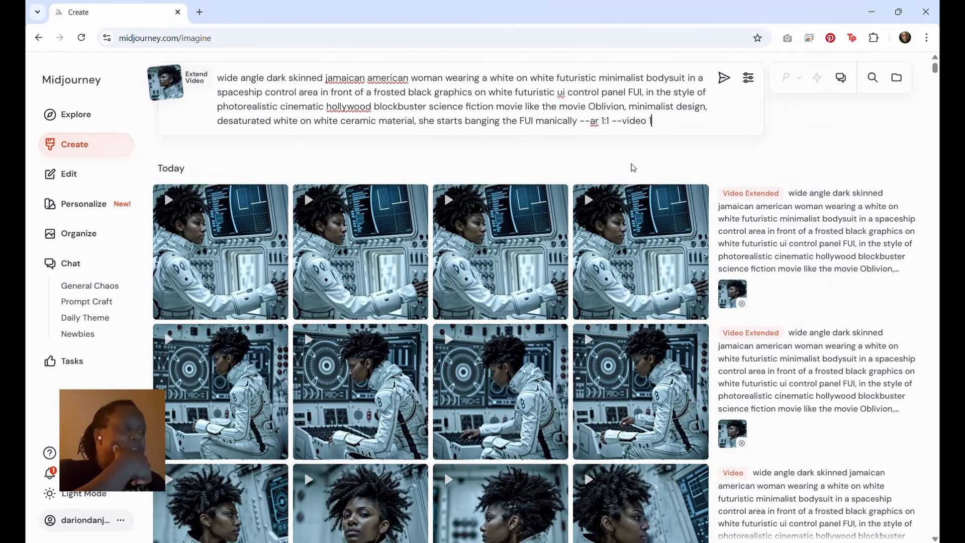
{"action": "left_click", "coordinate": [610, 122]}
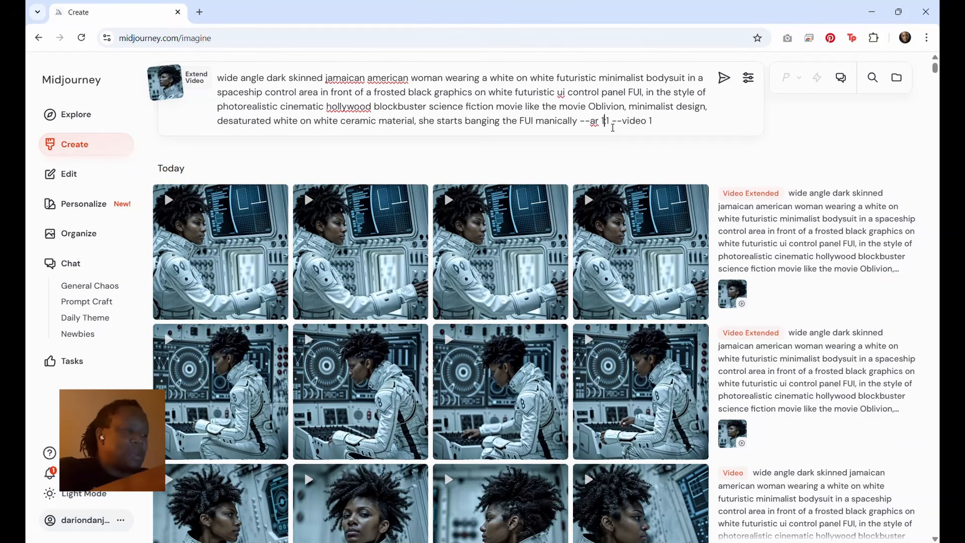
{"action": "type", "text": "2"}
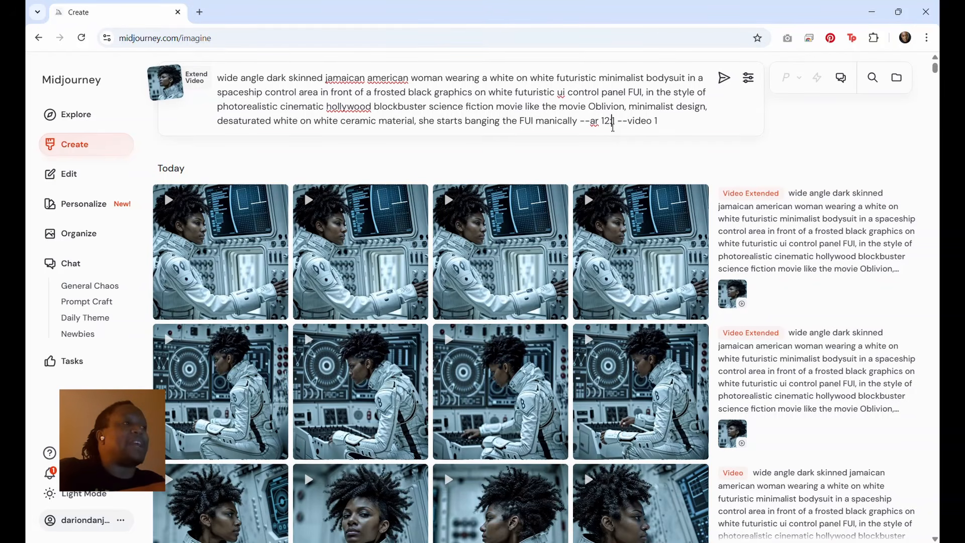
{"action": "key", "text": "BackSpace"}
{"action": "type", "text": "5"}
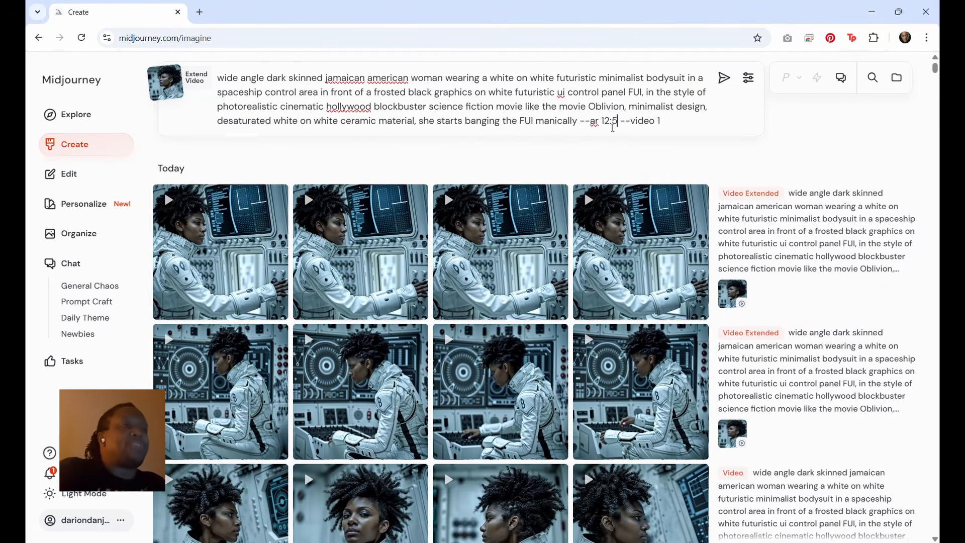
{"action": "left_click", "coordinate": [725, 78]}
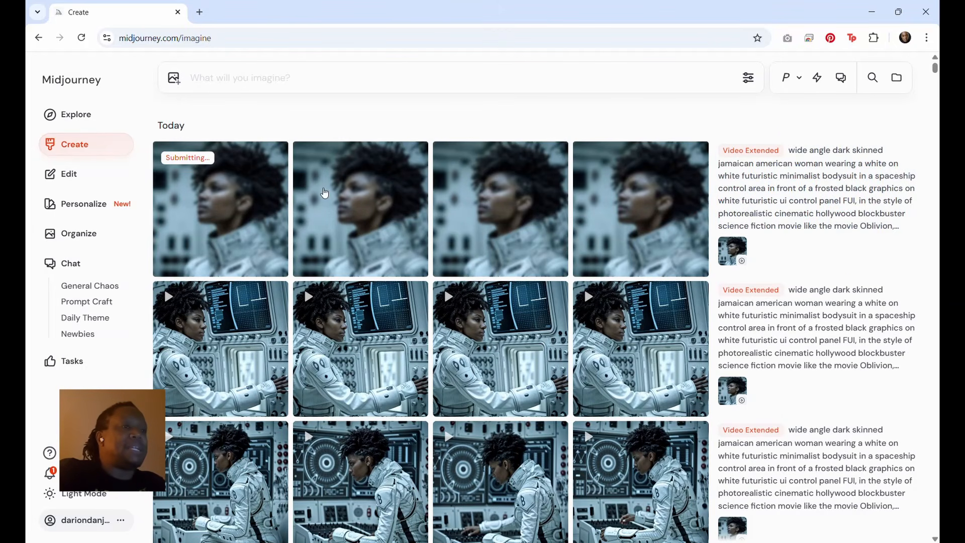
Step: Reuse only the newest extension's prompt text, append "--ar 12:5", and submit it as a new image prompt
{"action": "mouse_move", "coordinate": [414, 317]}
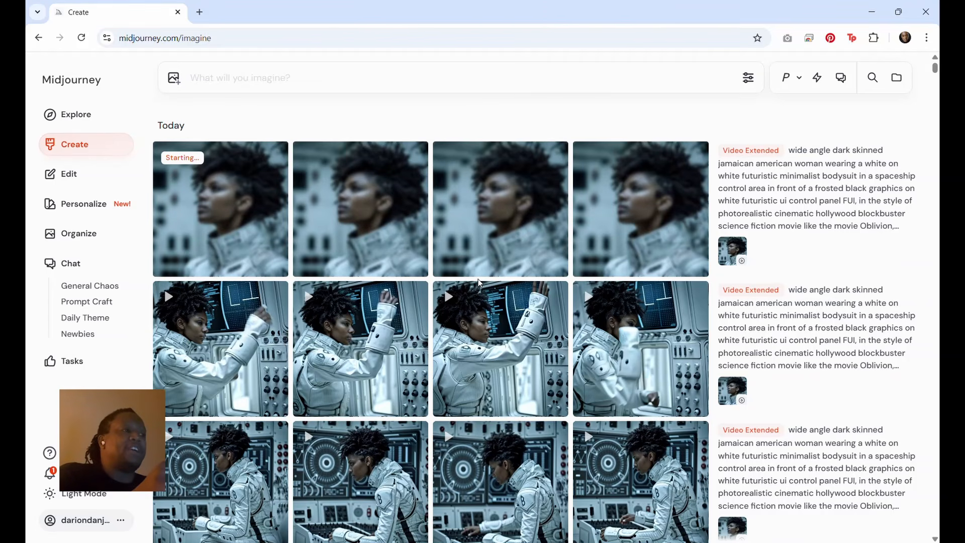
{"action": "mouse_move", "coordinate": [739, 254]}
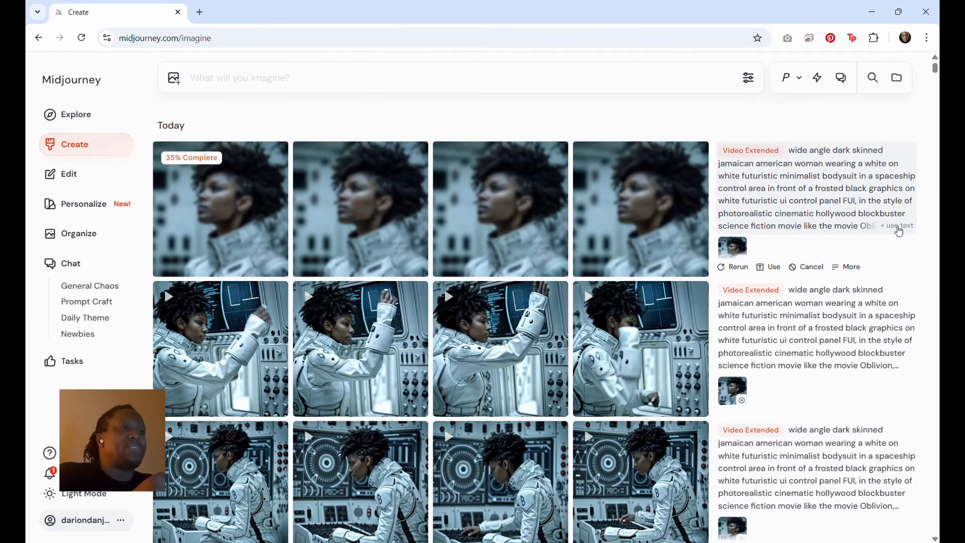
{"action": "left_click", "coordinate": [899, 231]}
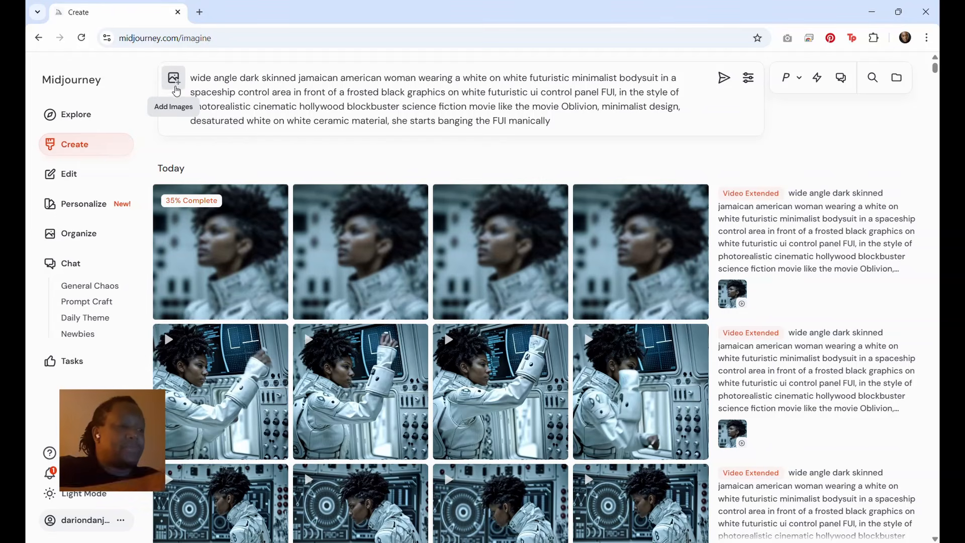
{"action": "left_click", "coordinate": [598, 126]}
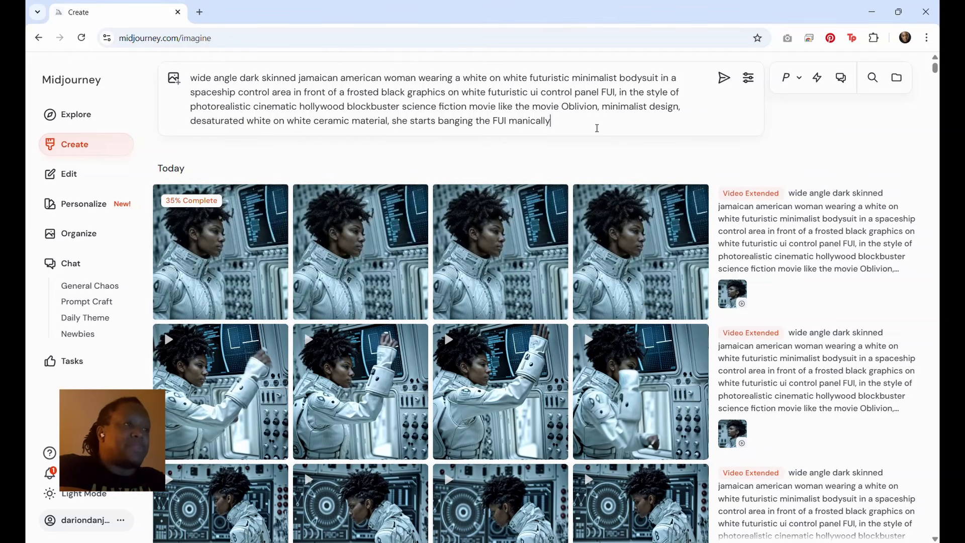
{"action": "type", "text": "--"}
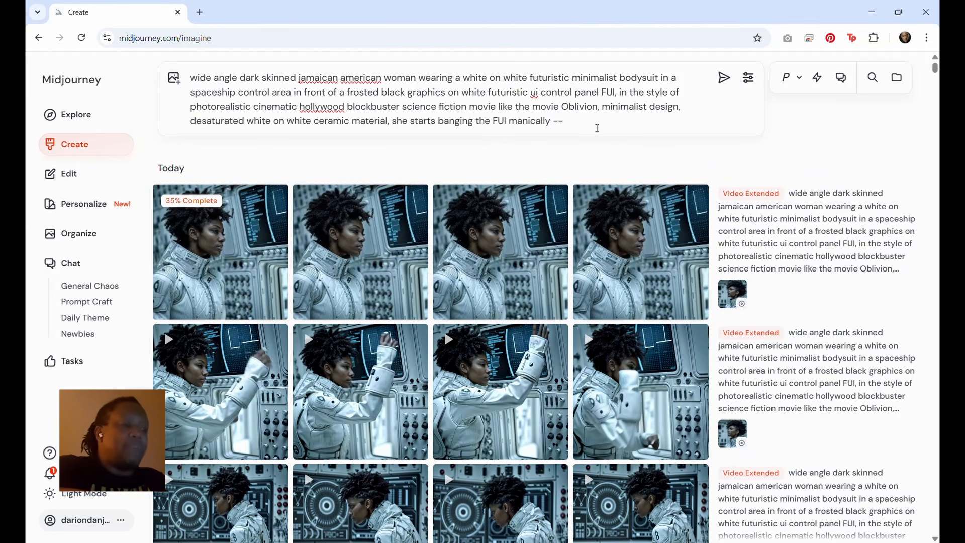
{"action": "type", "text": "ar 12"}
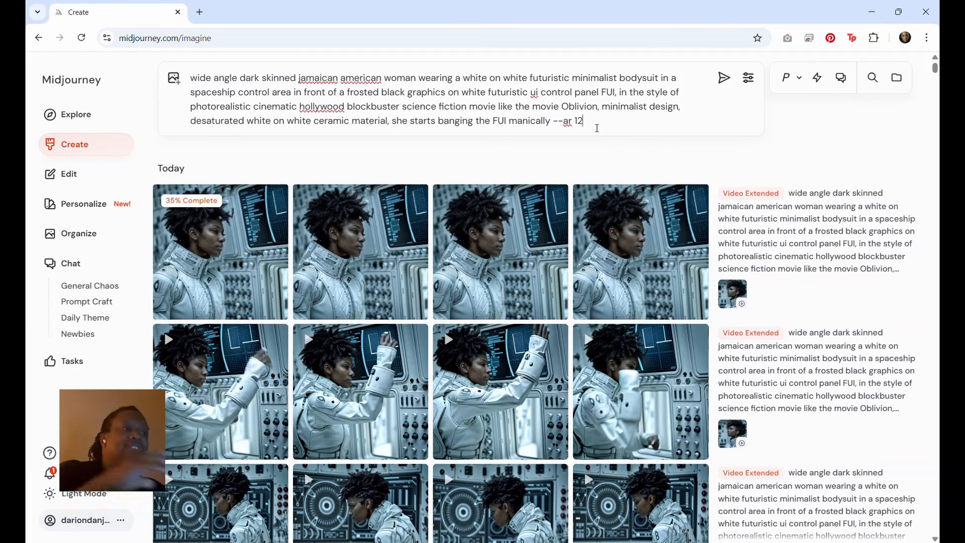
{"action": "type", "text": ":5"}
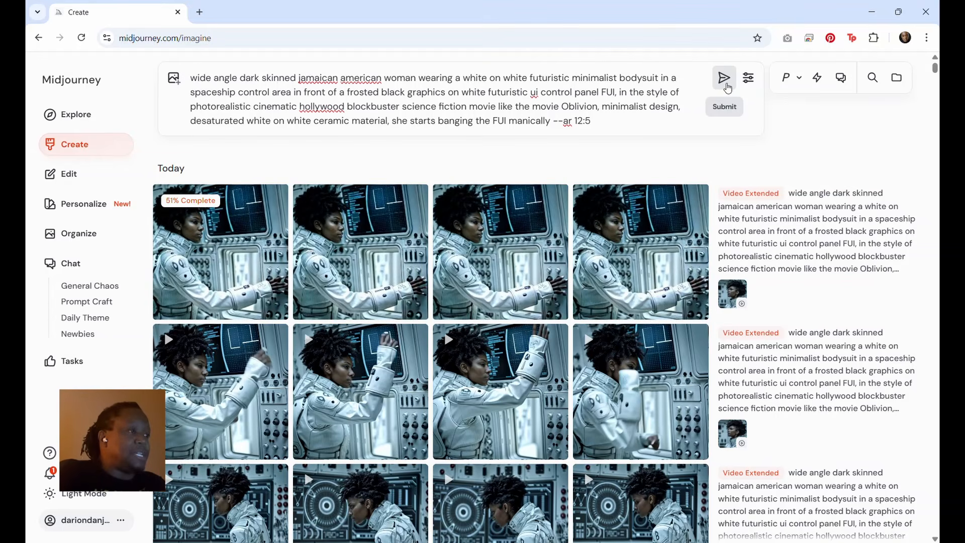
{"action": "left_click", "coordinate": [728, 88]}
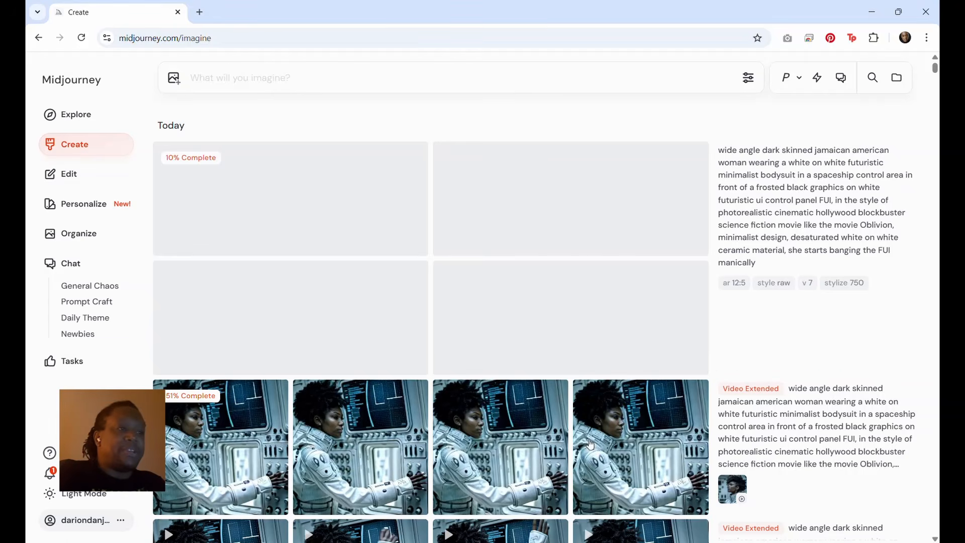
Step: Animate the fourth 12:5 image, showing the curly-haired woman leaning in front of circular blue displays
{"action": "scroll", "coordinate": [590, 444], "scroll_direction": "down", "scroll_amount": 2}
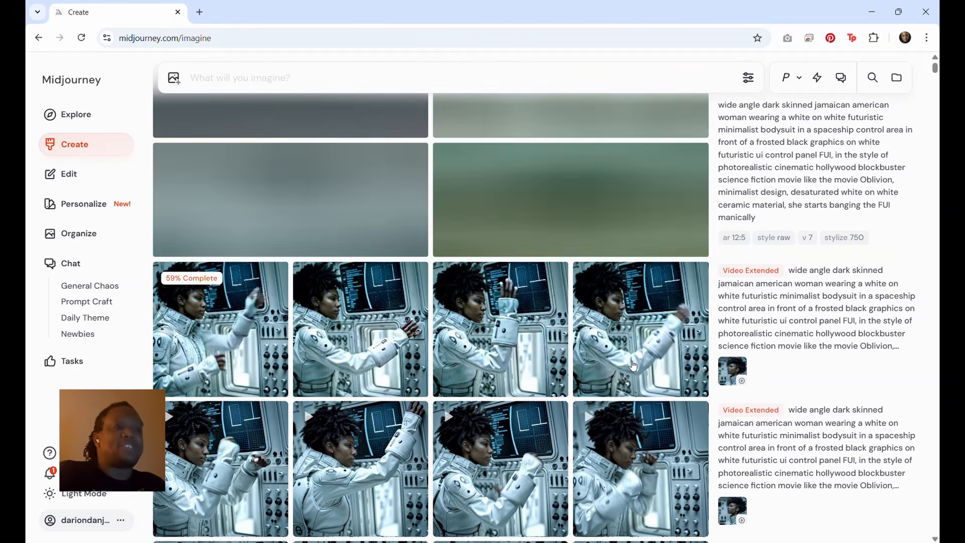
{"action": "scroll", "coordinate": [633, 366], "scroll_direction": "up", "scroll_amount": 2}
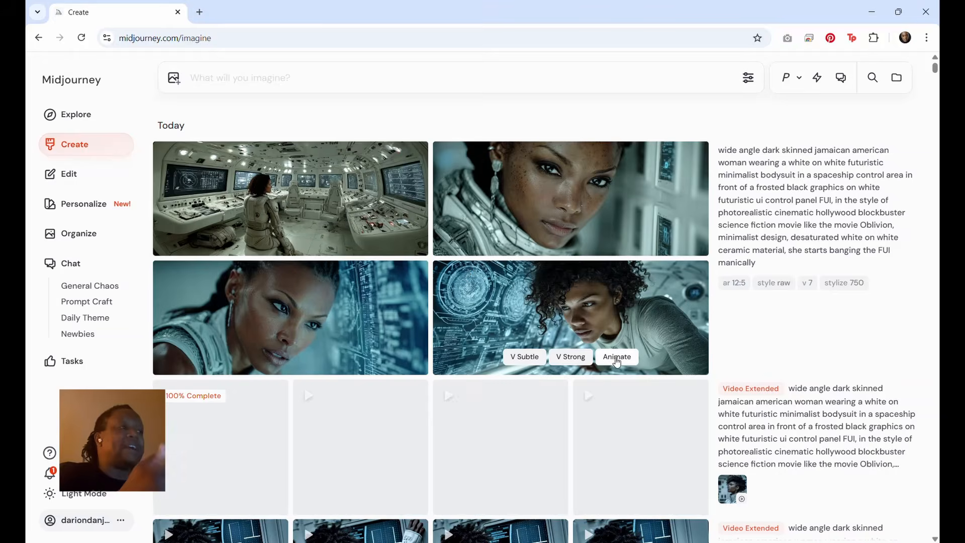
{"action": "left_click", "coordinate": [616, 356]}
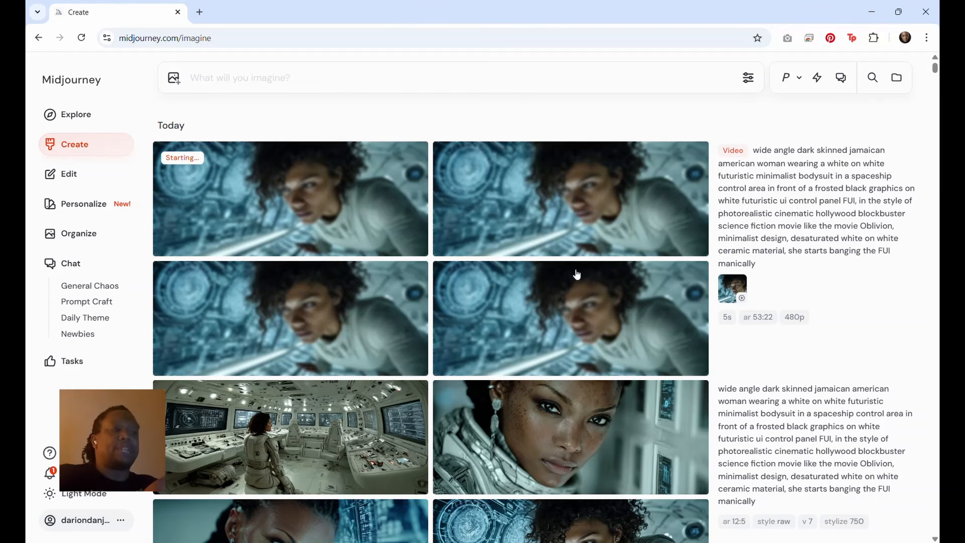
Step: View the first 12:5 image of the woman seated in the wide spaceship cockpit, close it, and animate that image
{"action": "scroll", "coordinate": [595, 370], "scroll_direction": "down", "scroll_amount": 3}
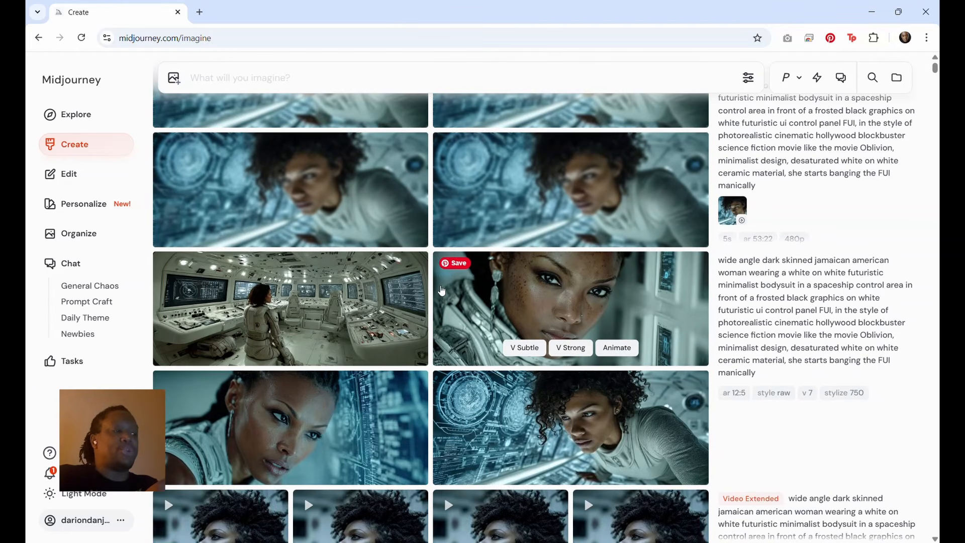
{"action": "left_click", "coordinate": [402, 304]}
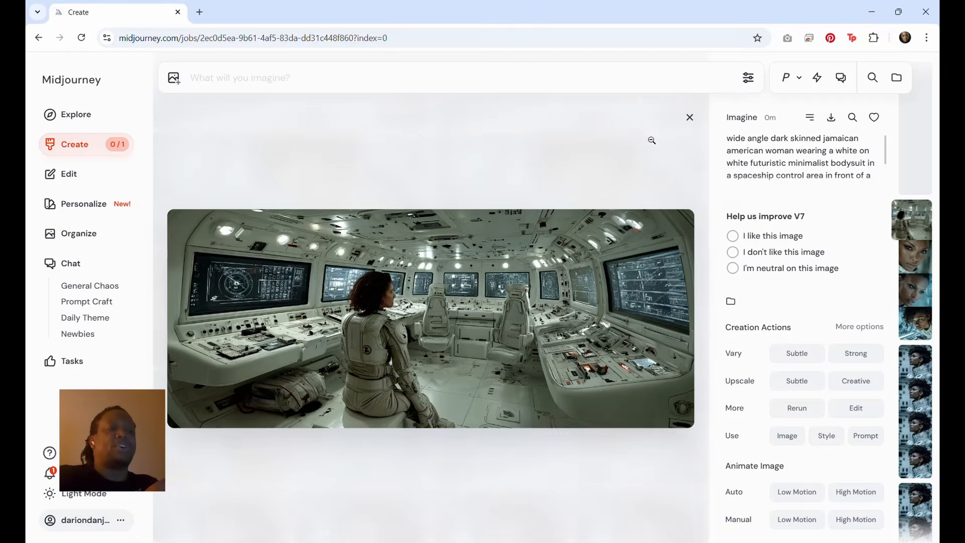
{"action": "left_click", "coordinate": [688, 118]}
{"action": "mouse_move", "coordinate": [325, 319]}
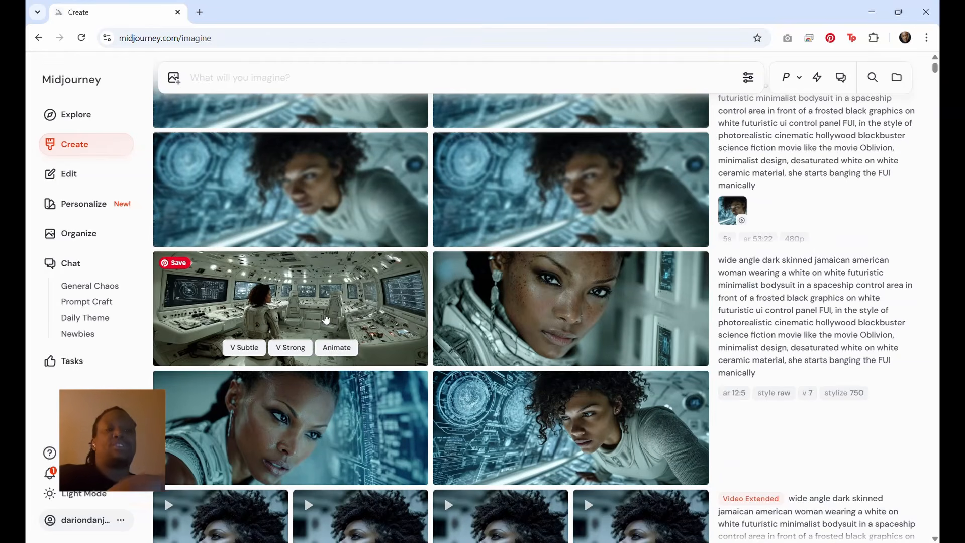
Step: Review the new wide videos of the spaceship cockpit and of the curly-haired woman by the blue displays
{"action": "mouse_move", "coordinate": [473, 401]}
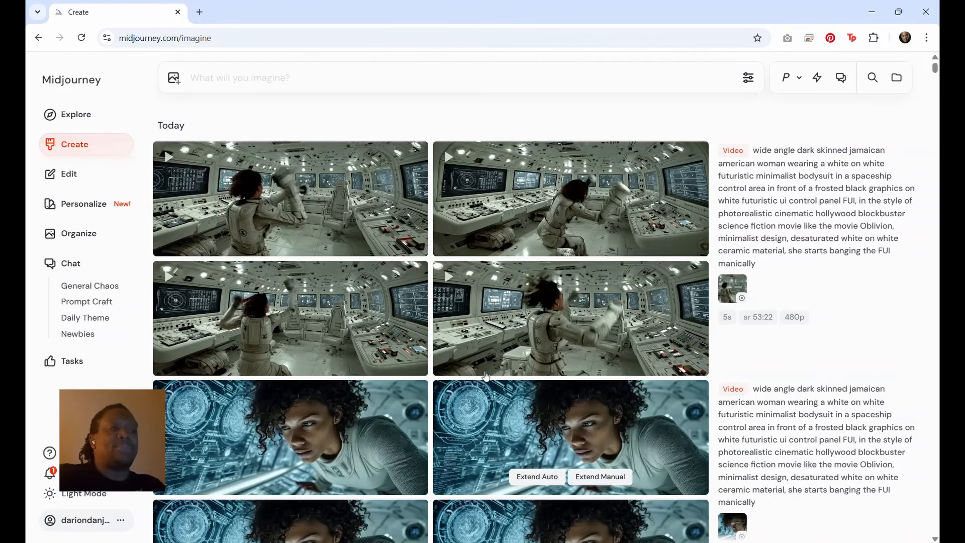
{"action": "scroll", "coordinate": [467, 300], "scroll_direction": "down", "scroll_amount": 2}
{"action": "scroll", "coordinate": [466, 300], "scroll_direction": "down", "scroll_amount": 1}
{"action": "scroll", "coordinate": [504, 270], "scroll_direction": "down", "scroll_amount": 2}
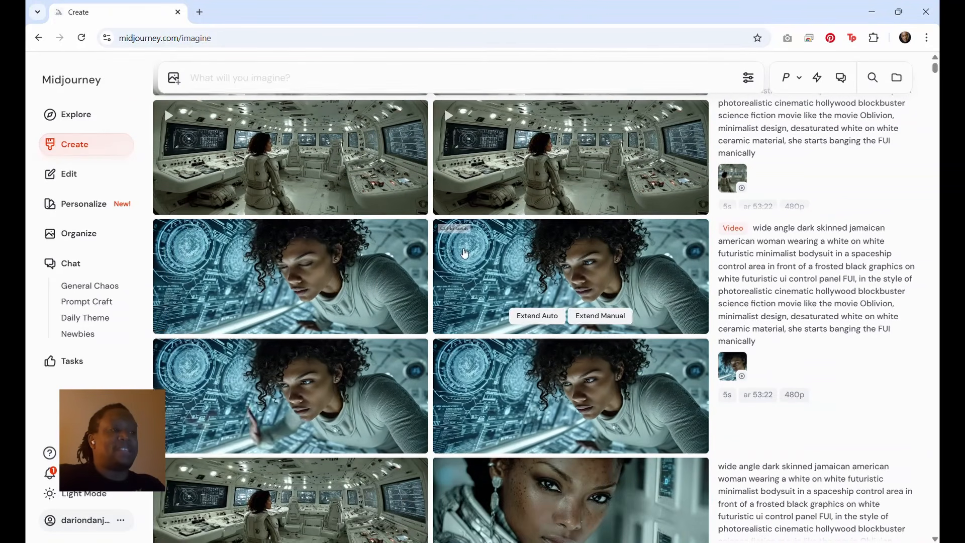